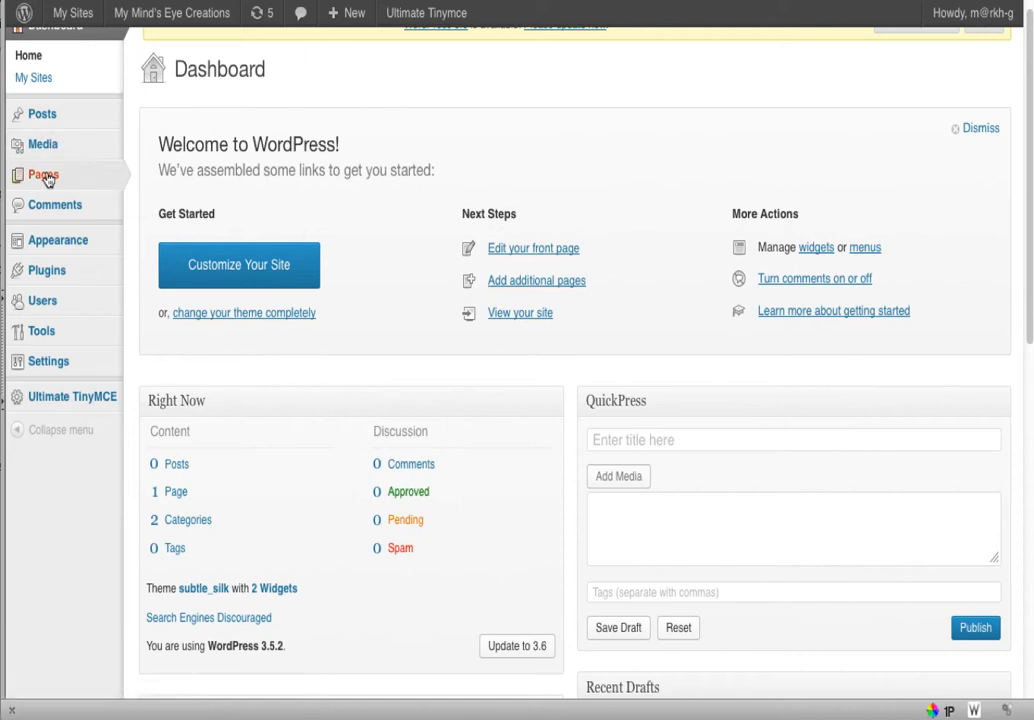
# Go to All Pages to list the site's pages, showing the single published Home page
pyautogui.moveTo(46, 179)
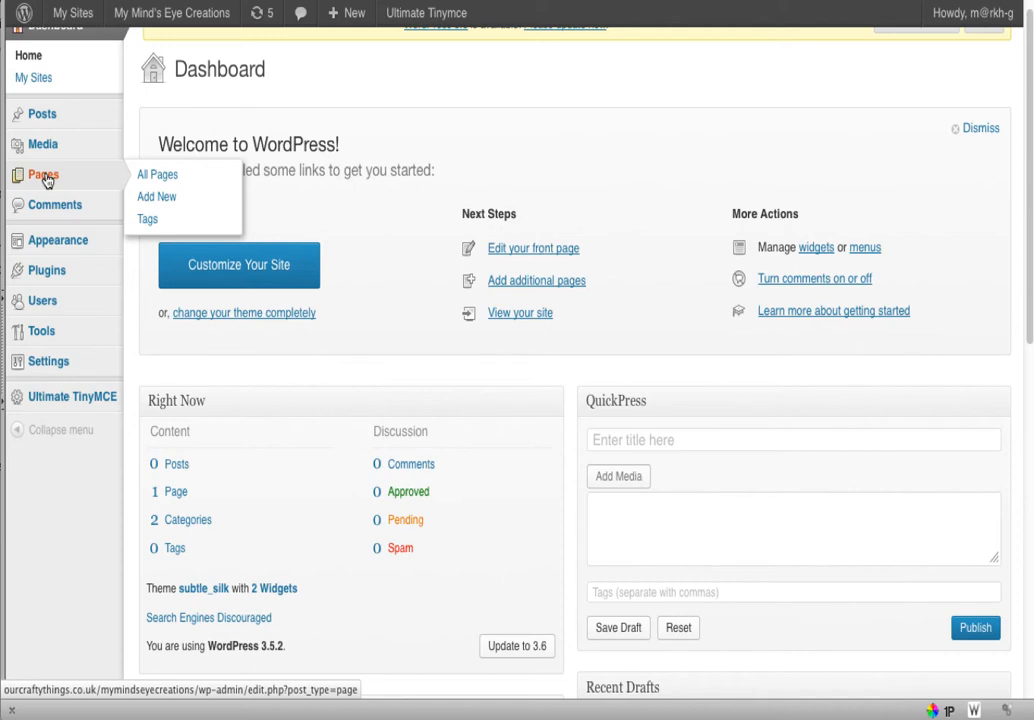
pyautogui.click(46, 180)
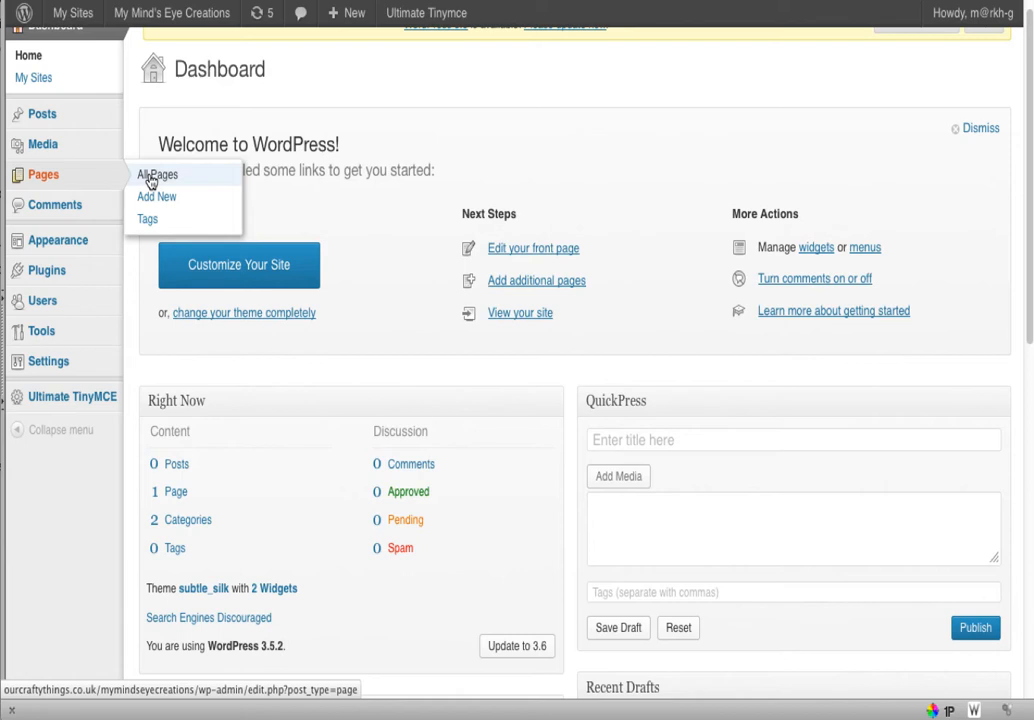
pyautogui.click(150, 179)
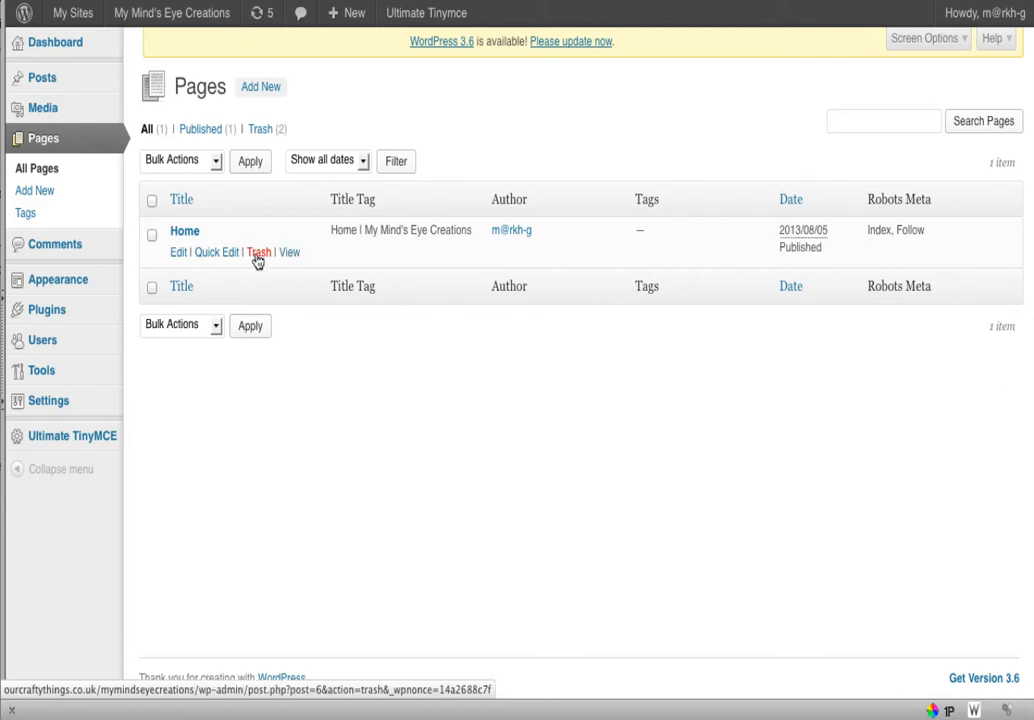
# Open the Home page in the editor and resize the browser window to view it
pyautogui.click(179, 254)
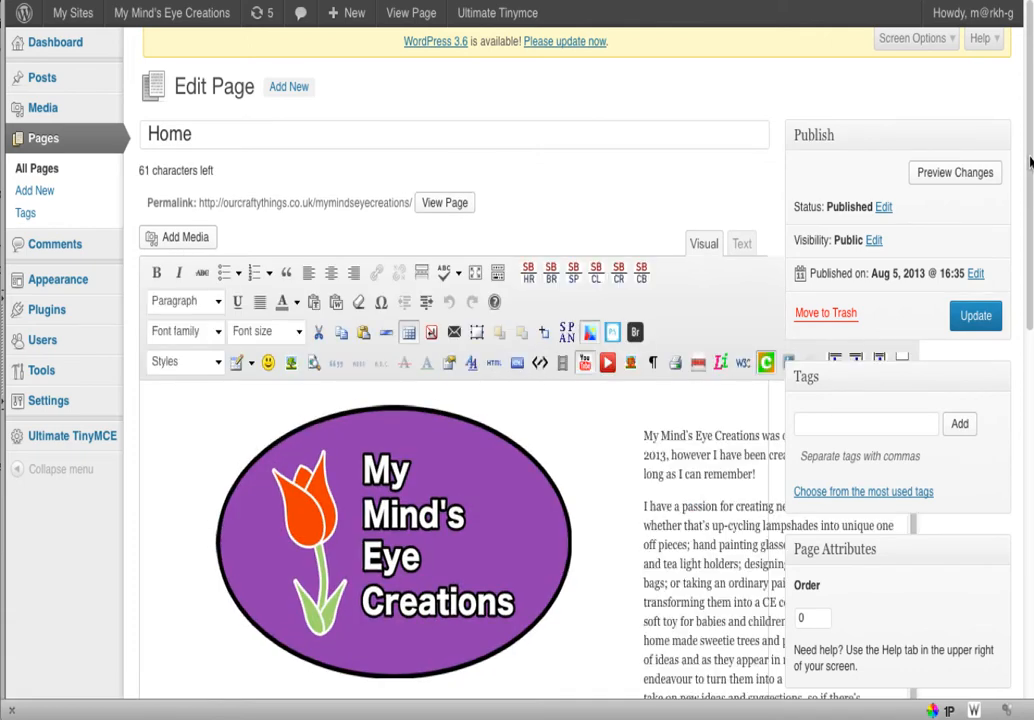
pyautogui.scroll(-1, 1030, 160)
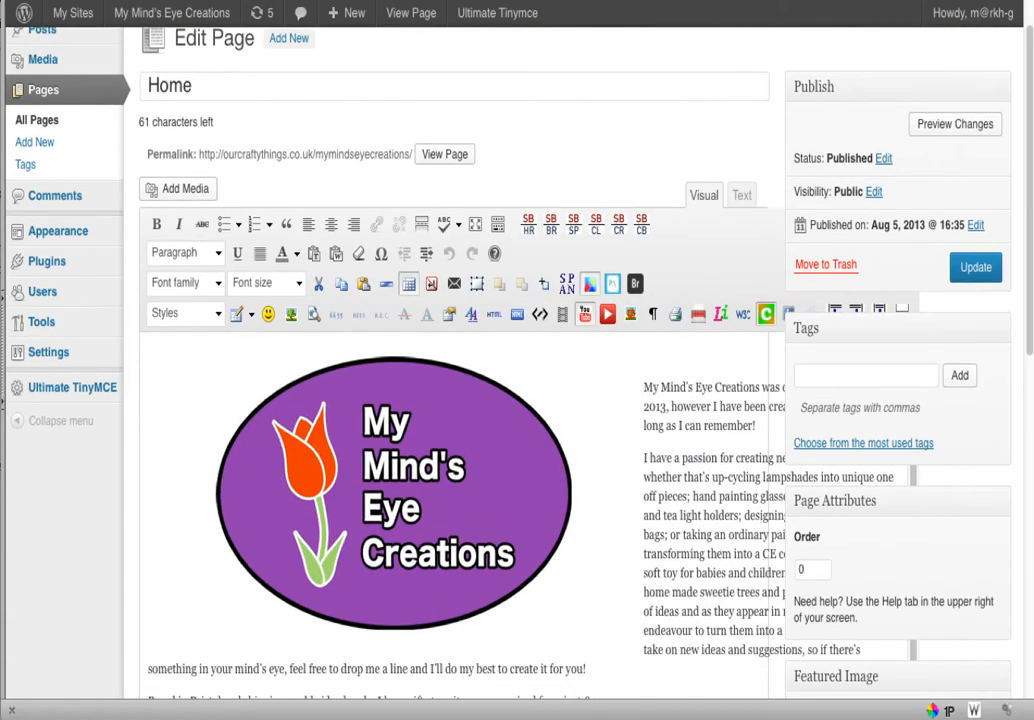
pyautogui.moveTo(1030, 712); pyautogui.dragTo(1033, 719)
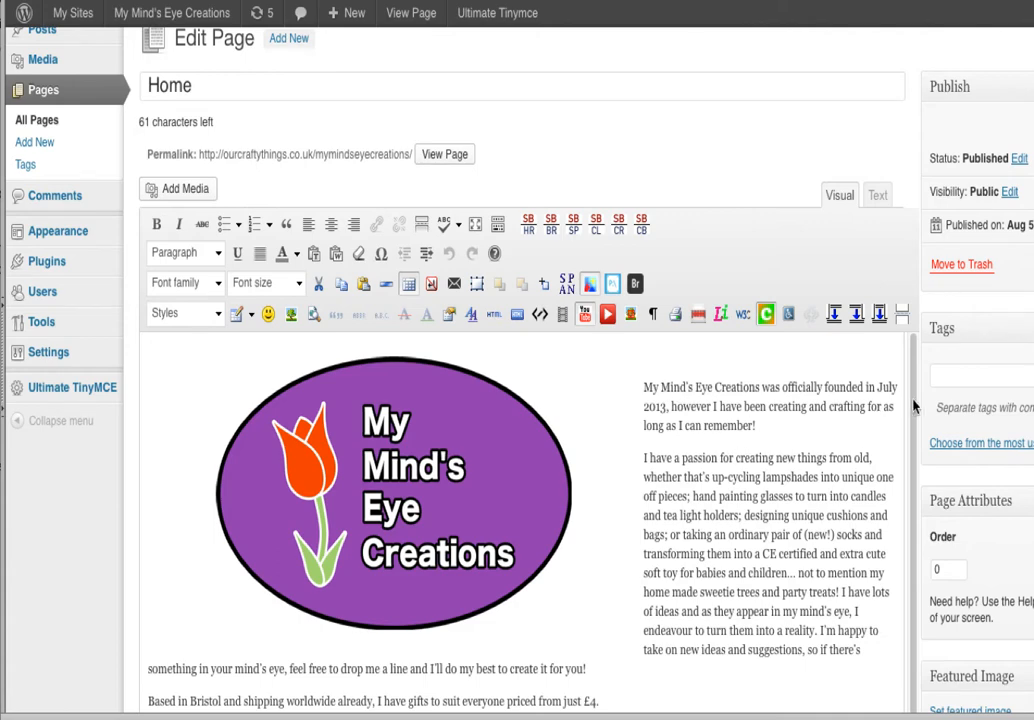
pyautogui.moveTo(910, 410); pyautogui.dragTo(910, 510)
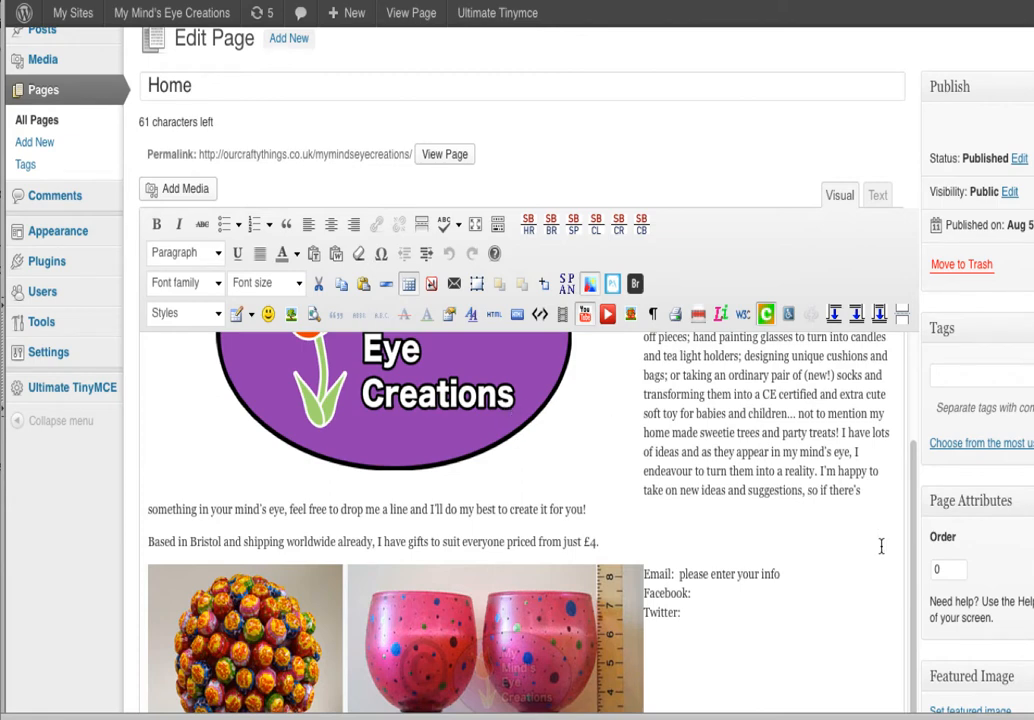
pyautogui.moveTo(911, 562); pyautogui.dragTo(906, 454)
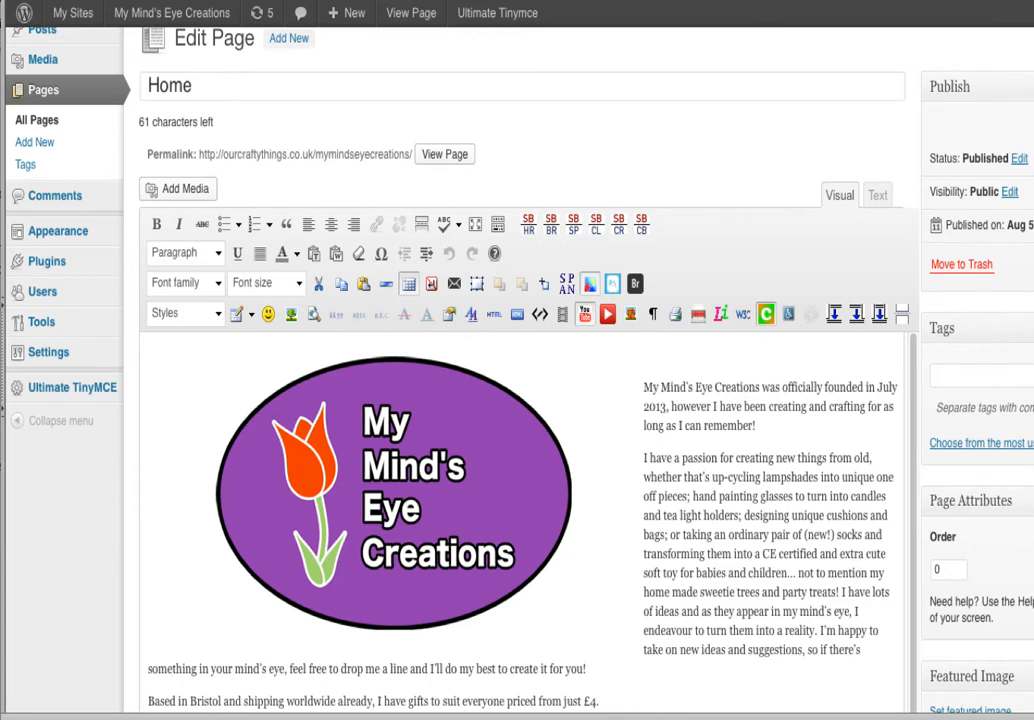
pyautogui.moveTo(1033, 719); pyautogui.dragTo(1033, 719)
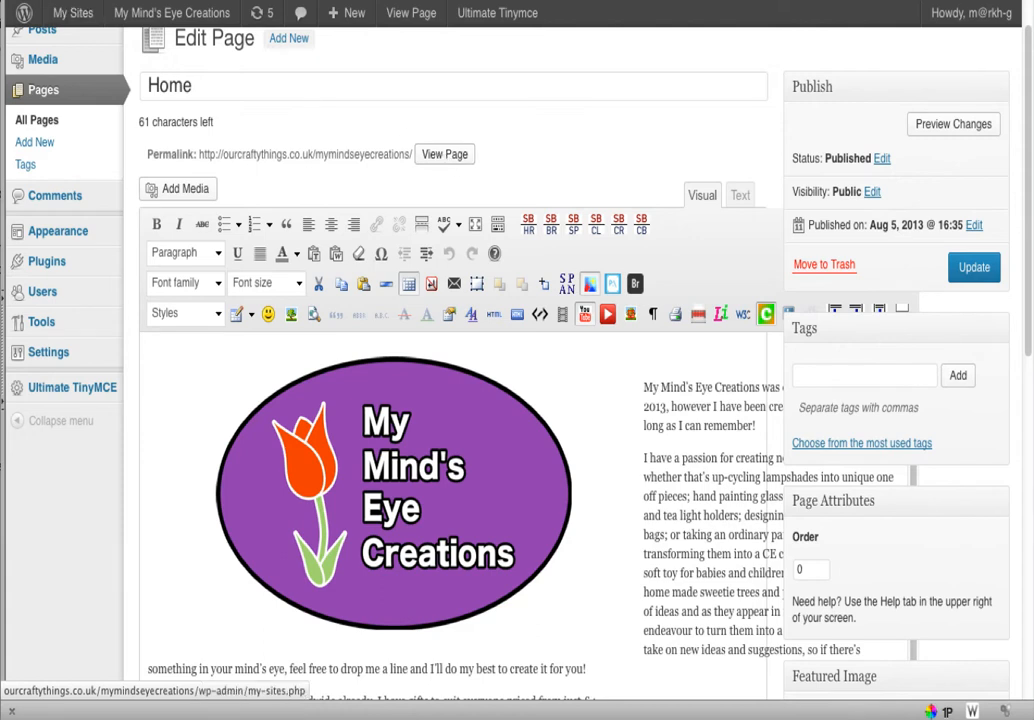
# Preview the Home page with its current edits
pyautogui.moveTo(153, 20)
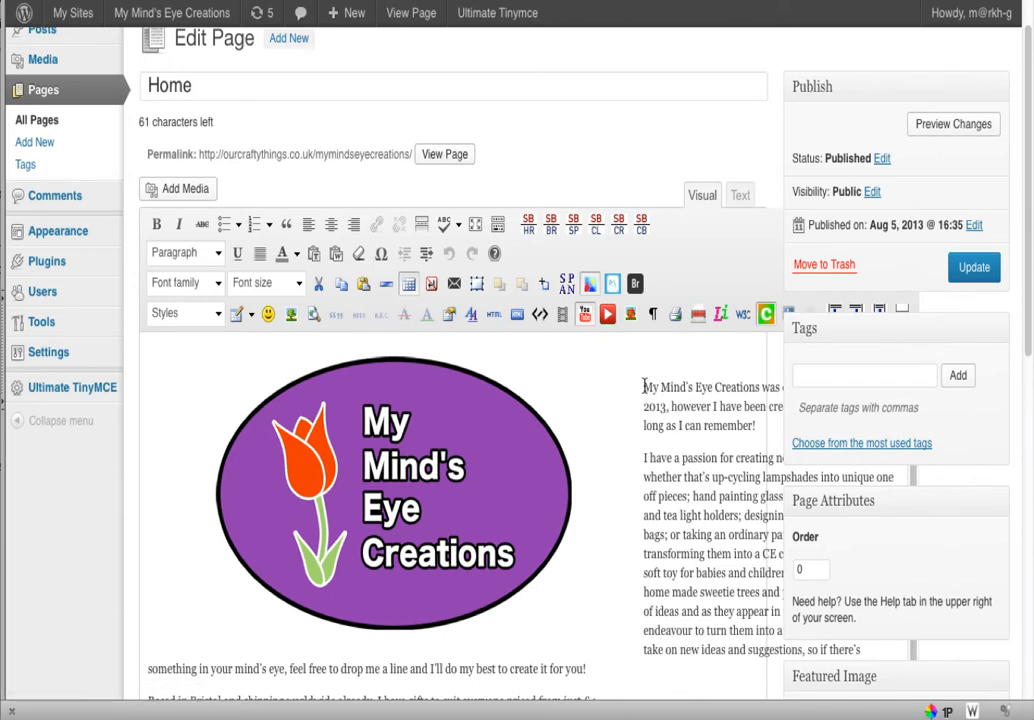
pyautogui.moveTo(643, 387); pyautogui.dragTo(664, 387)
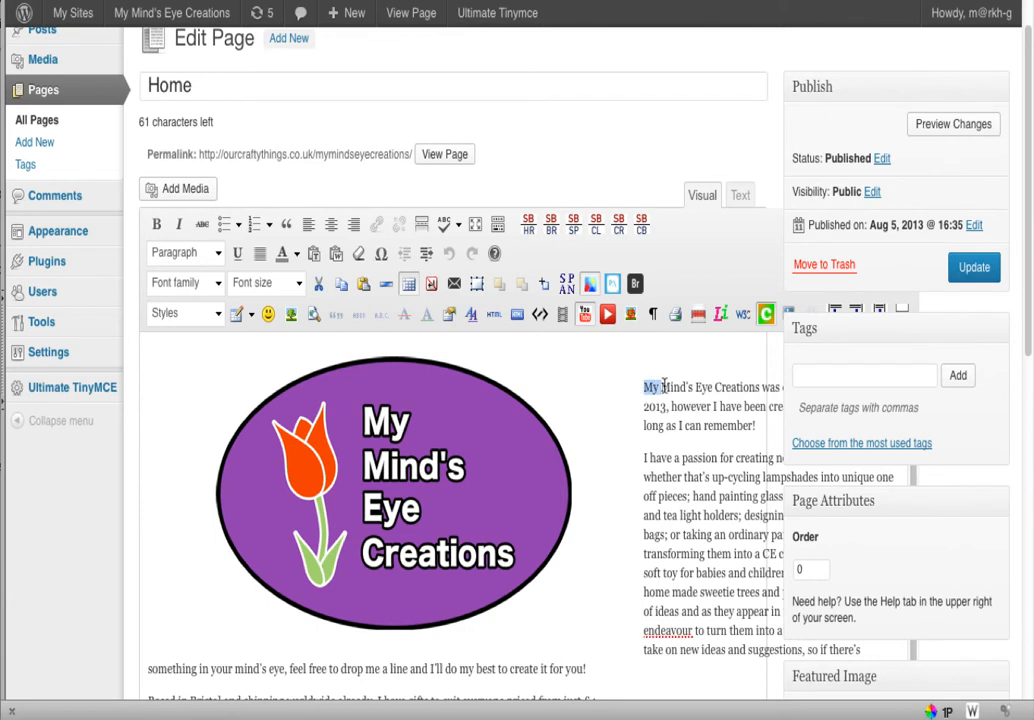
pyautogui.click(945, 126)
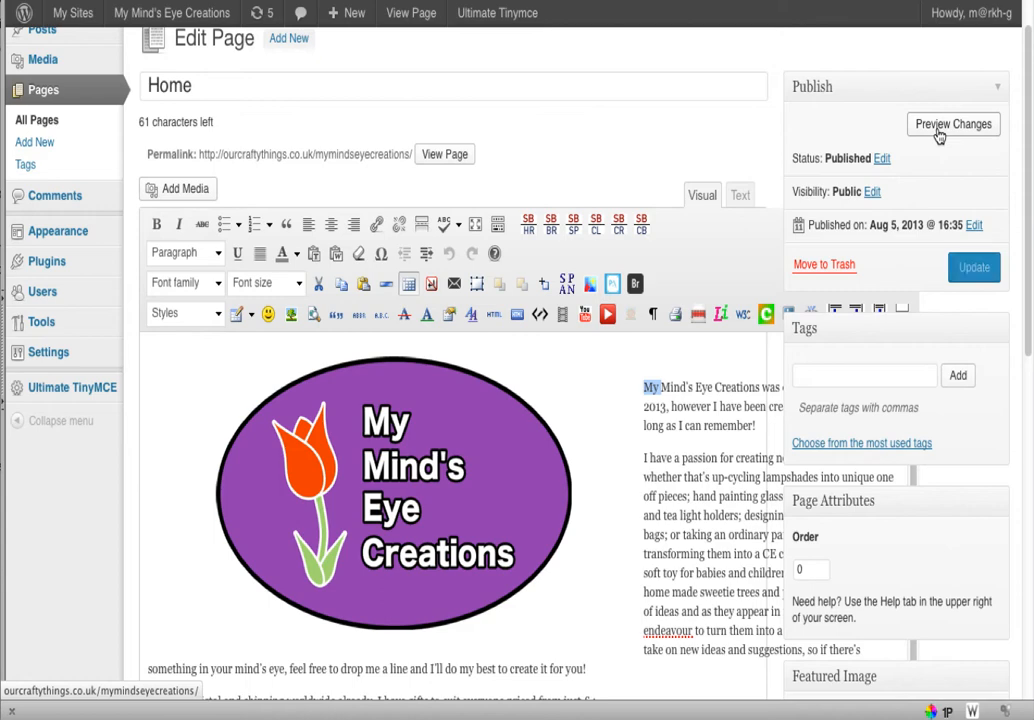
pyautogui.click(679, 374)
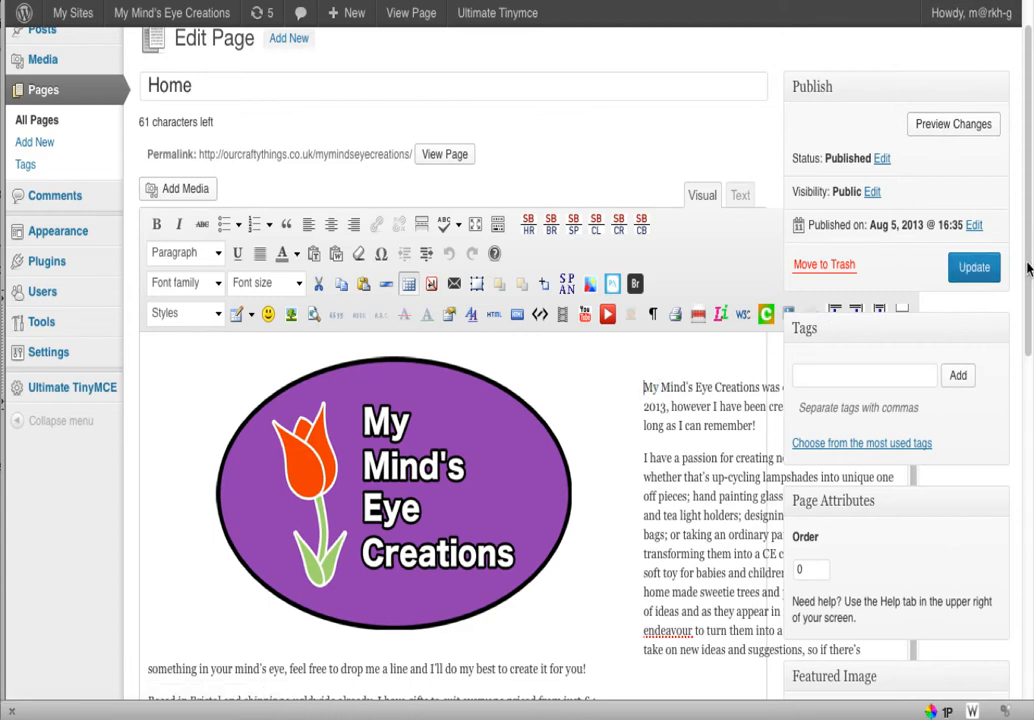
# Replace the 'please enter your info' placeholder after Email: with the contact e-mail address
pyautogui.moveTo(1028, 268); pyautogui.dragTo(1019, 386)
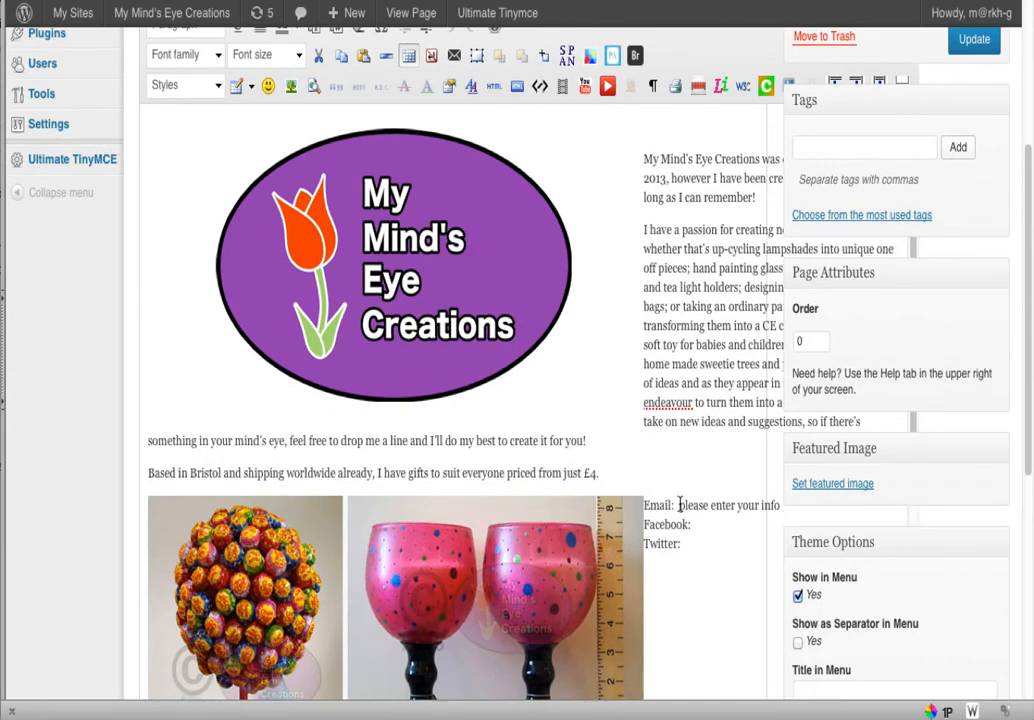
pyautogui.moveTo(679, 505); pyautogui.dragTo(780, 506)
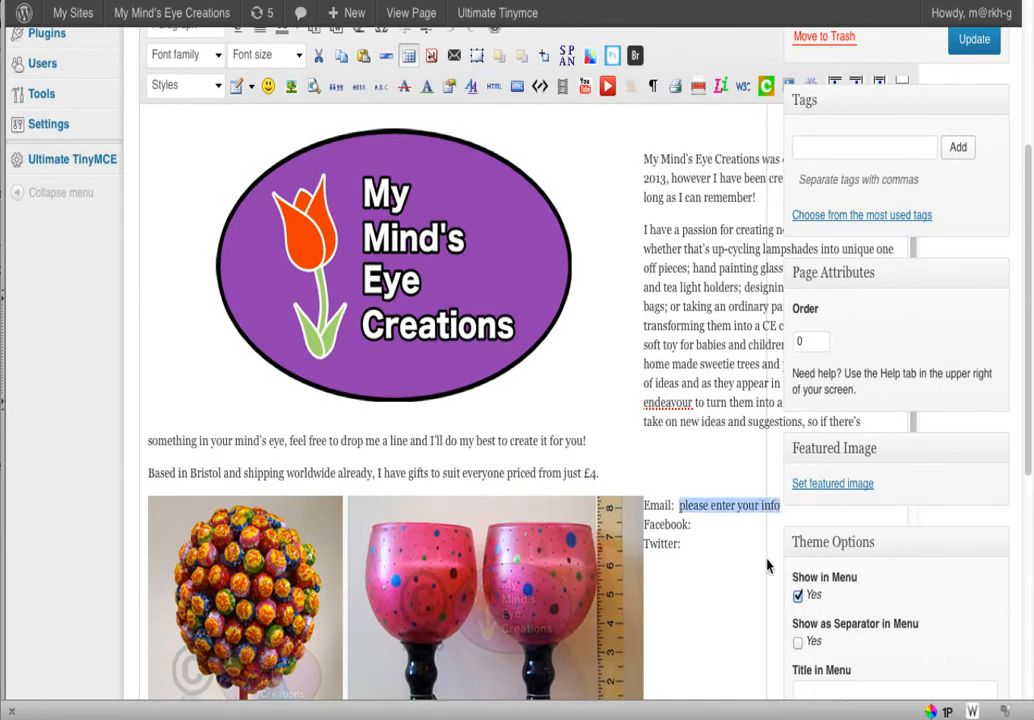
pyautogui.click(720, 571)
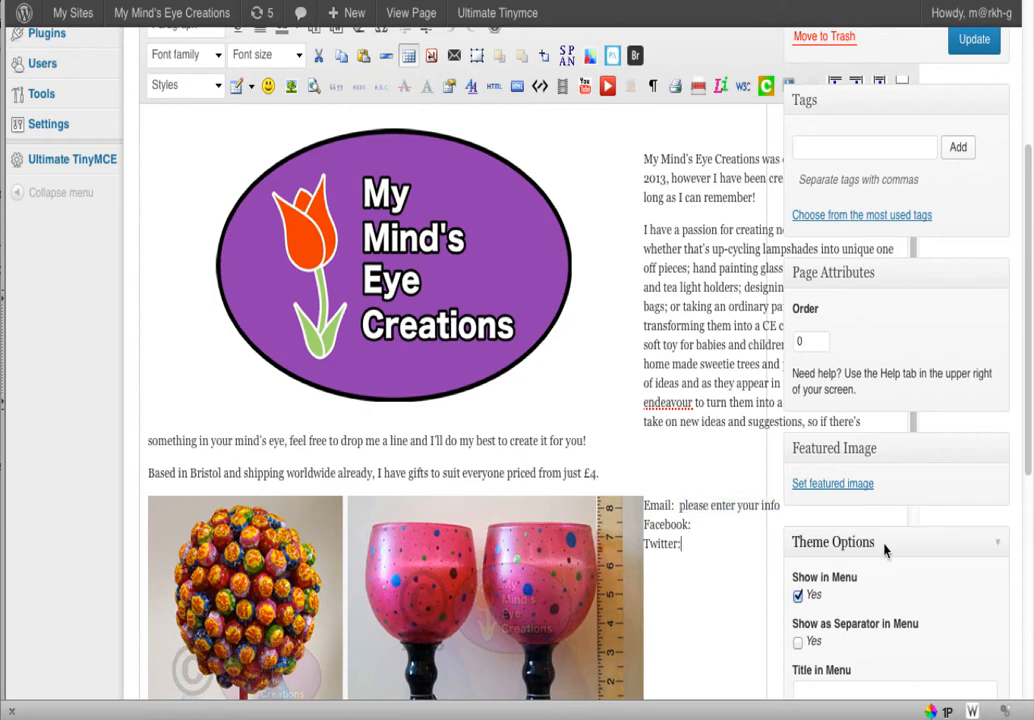
pyautogui.moveTo(1030, 462); pyautogui.dragTo(1030, 446)
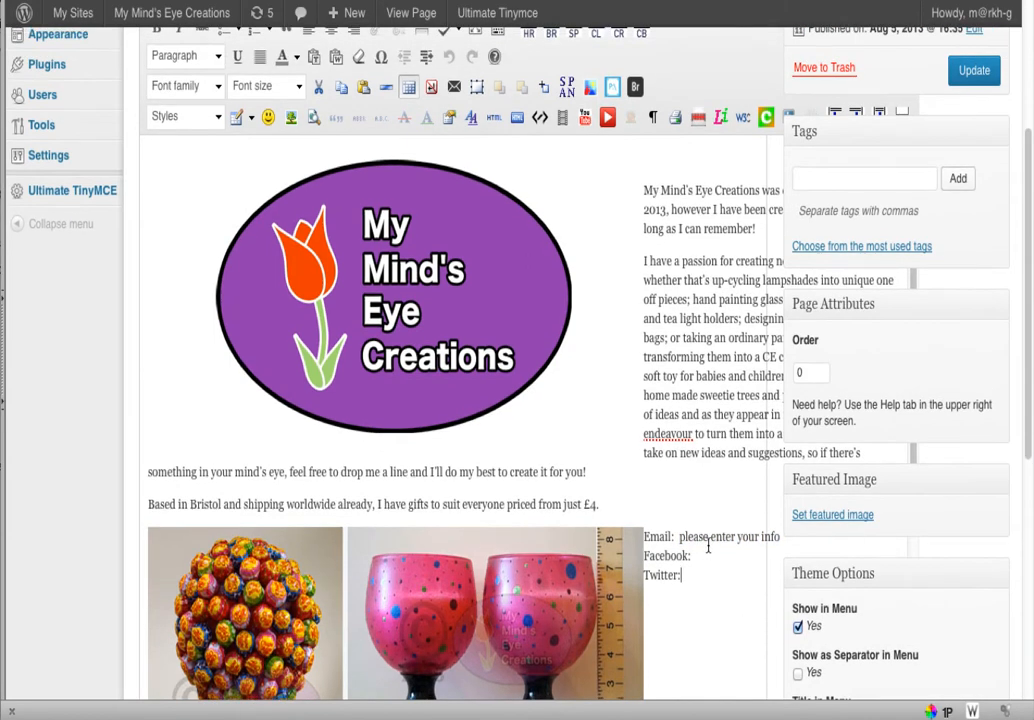
pyautogui.moveTo(679, 536); pyautogui.dragTo(795, 536)
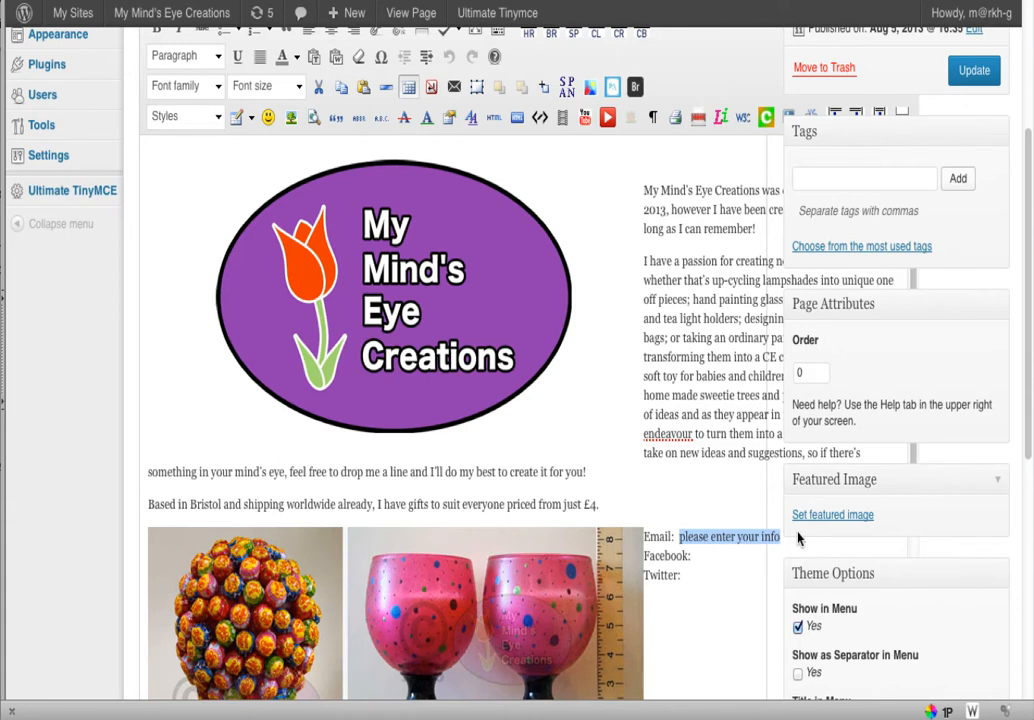
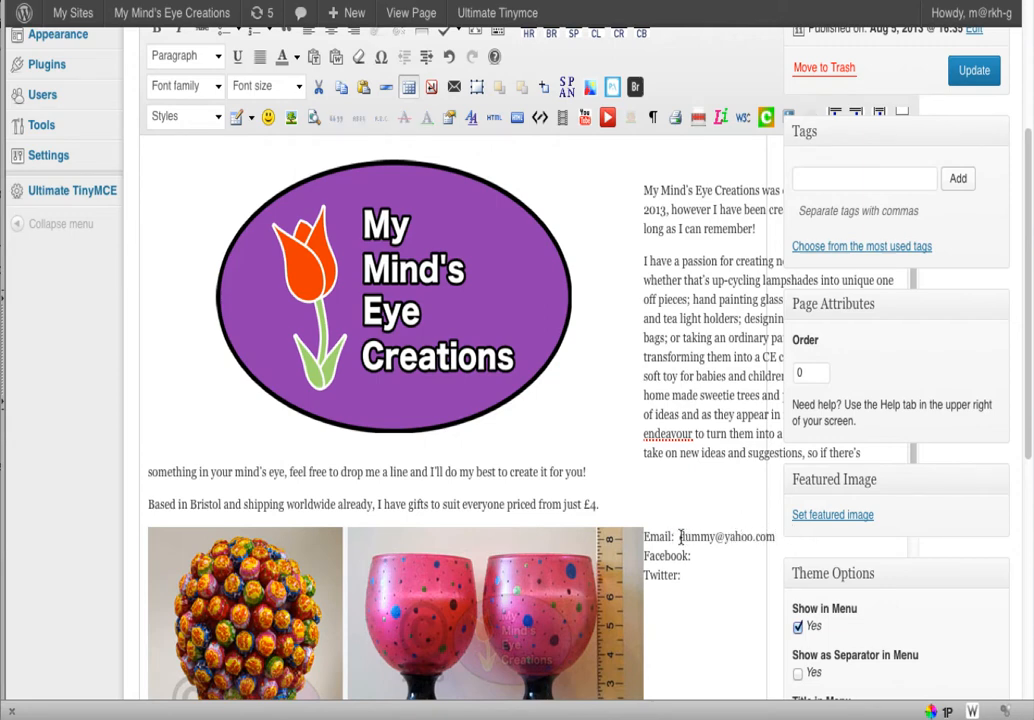
pyautogui.moveTo(678, 537); pyautogui.dragTo(774, 538)
pyautogui.hotkey('ctrl', 'c')
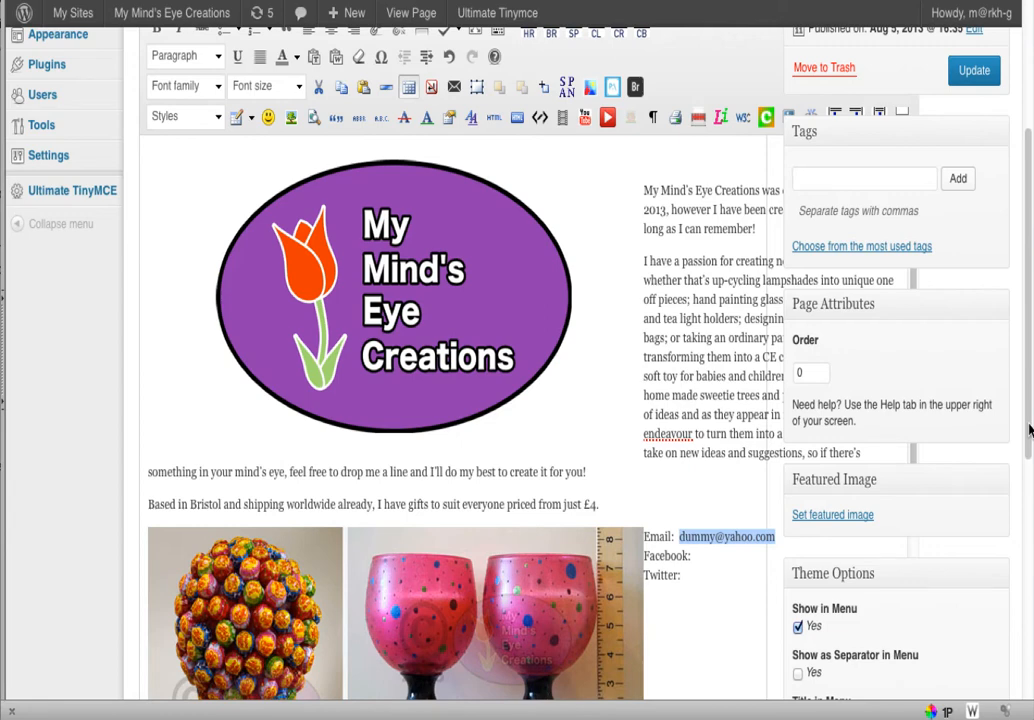
pyautogui.moveTo(1029, 430); pyautogui.dragTo(1029, 361)
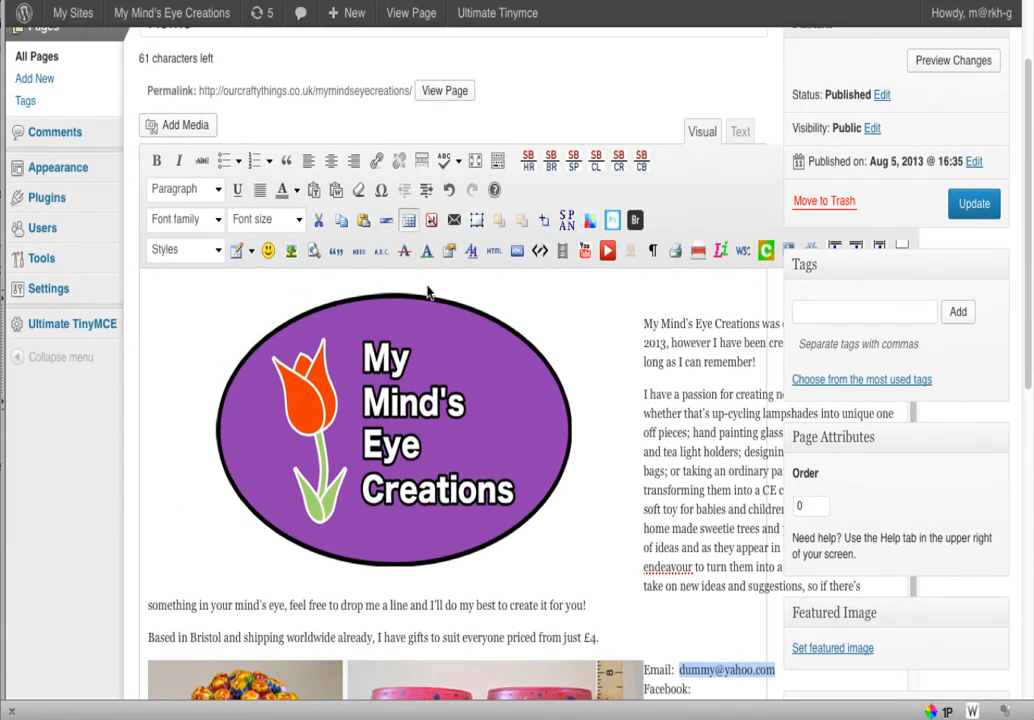
# Link the e-mail address with a mailto: link through the link dialog
pyautogui.click(376, 167)
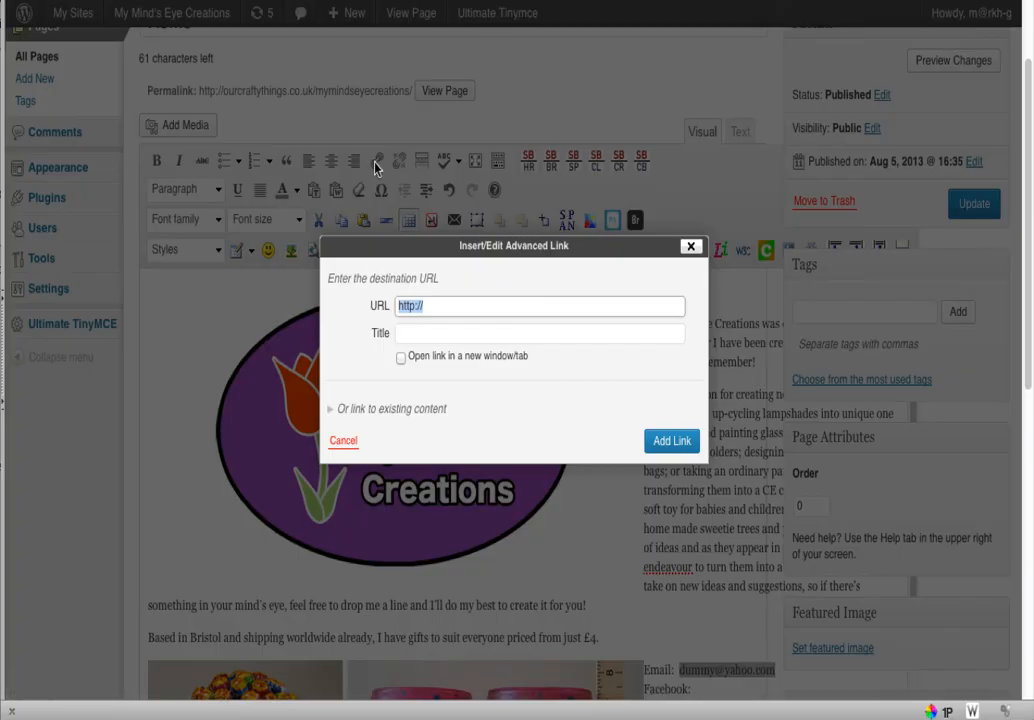
pyautogui.click(429, 302)
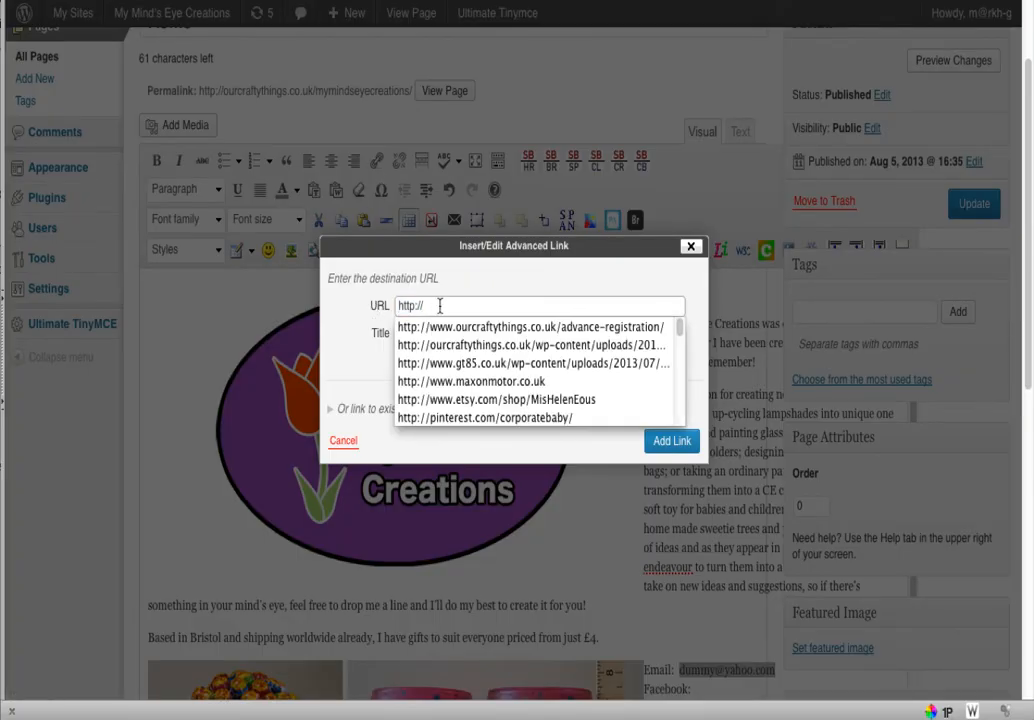
pyautogui.moveTo(438, 305); pyautogui.dragTo(396, 305)
pyautogui.write('ma')
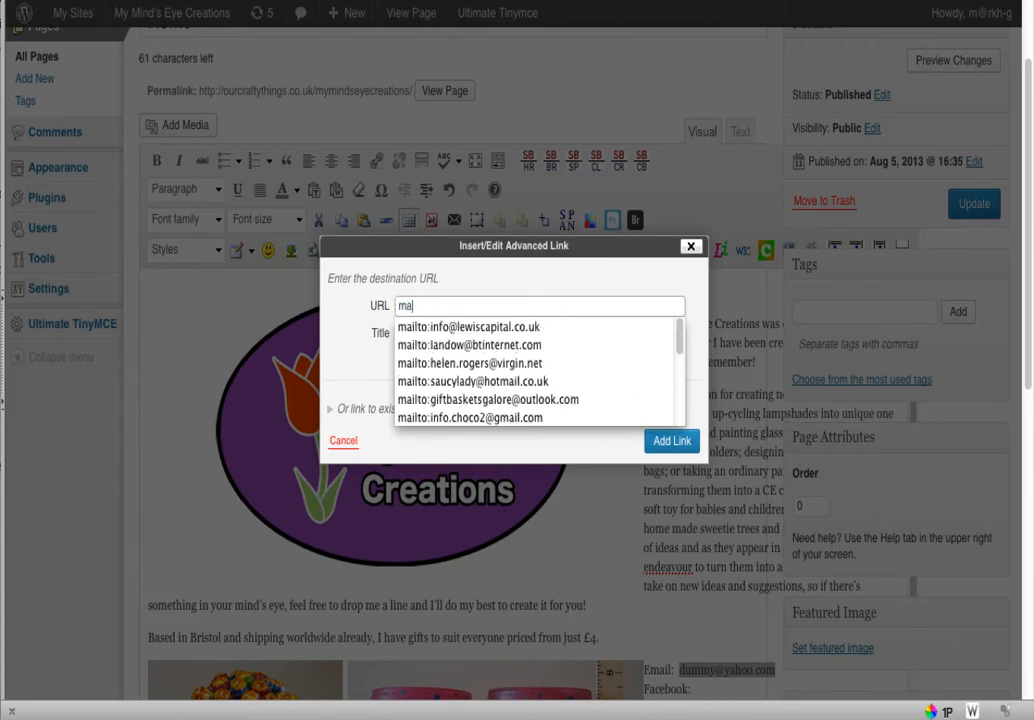
pyautogui.write('ilto:')
pyautogui.hotkey('ctrl', 'v')
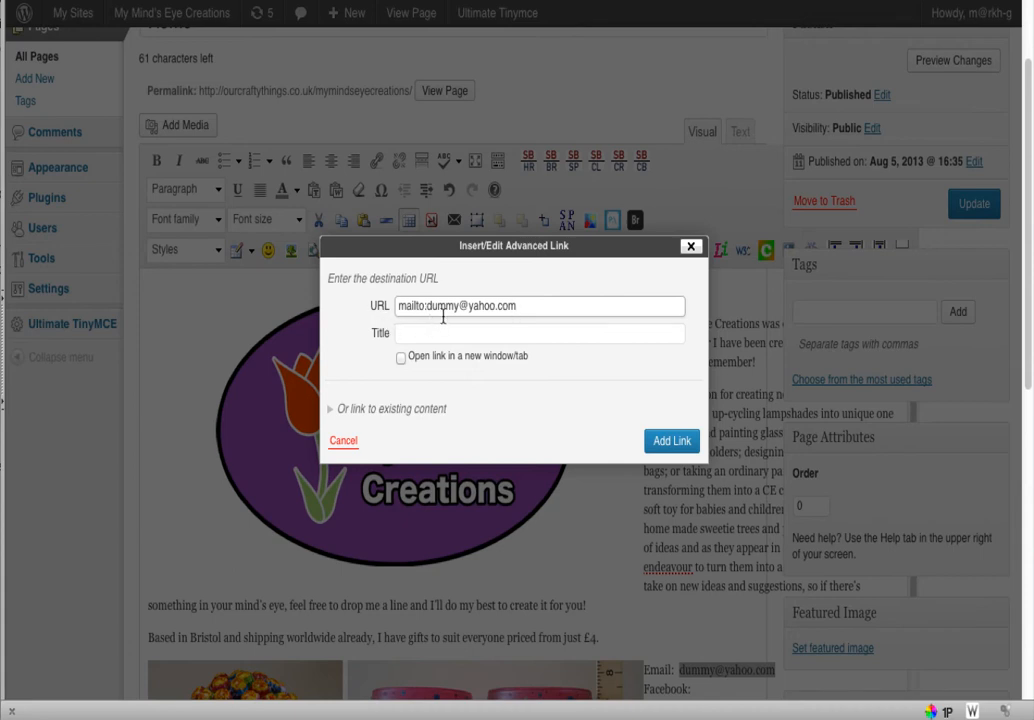
pyautogui.click(671, 449)
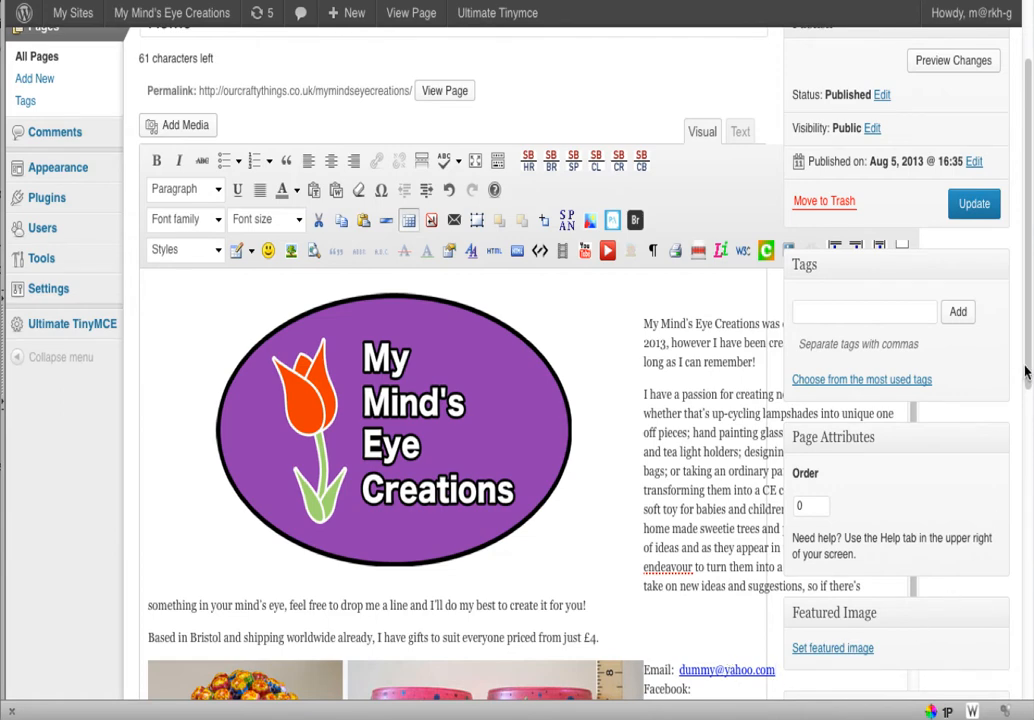
# Unlink the e-mail address so it is plain text again
pyautogui.moveTo(1022, 369); pyautogui.dragTo(1022, 417)
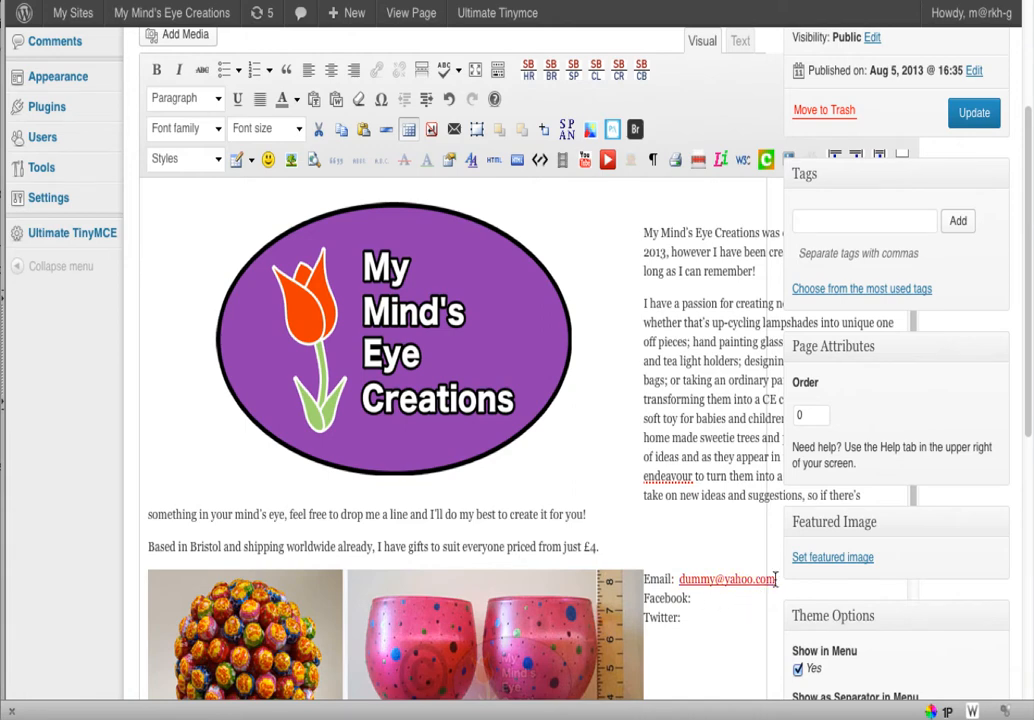
pyautogui.moveTo(776, 580); pyautogui.dragTo(681, 587)
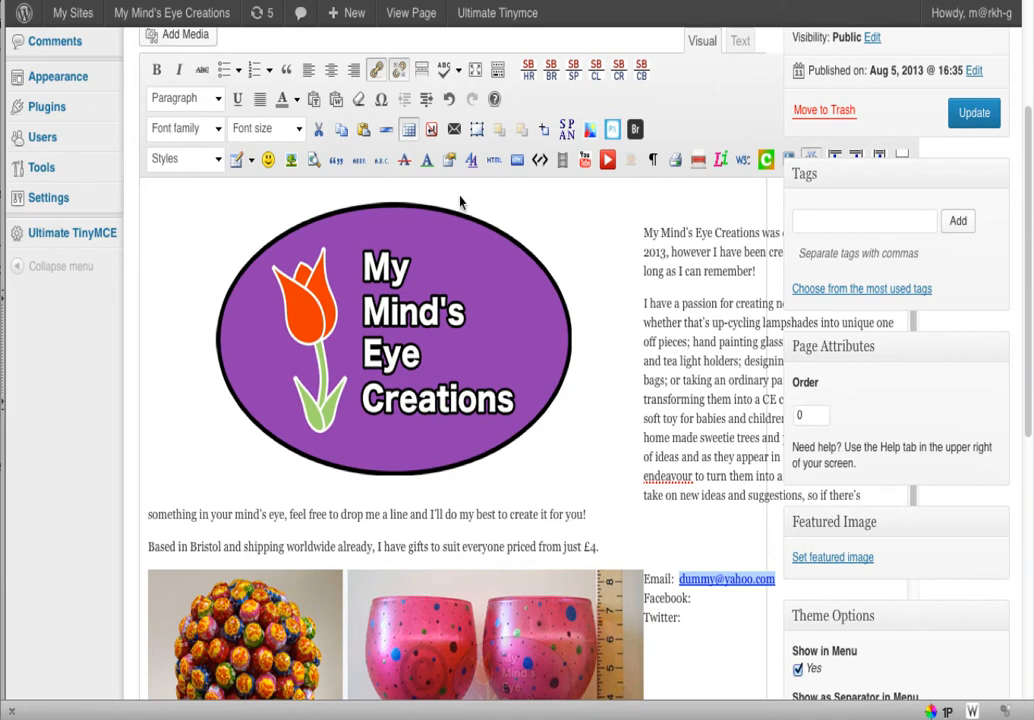
pyautogui.click(398, 73)
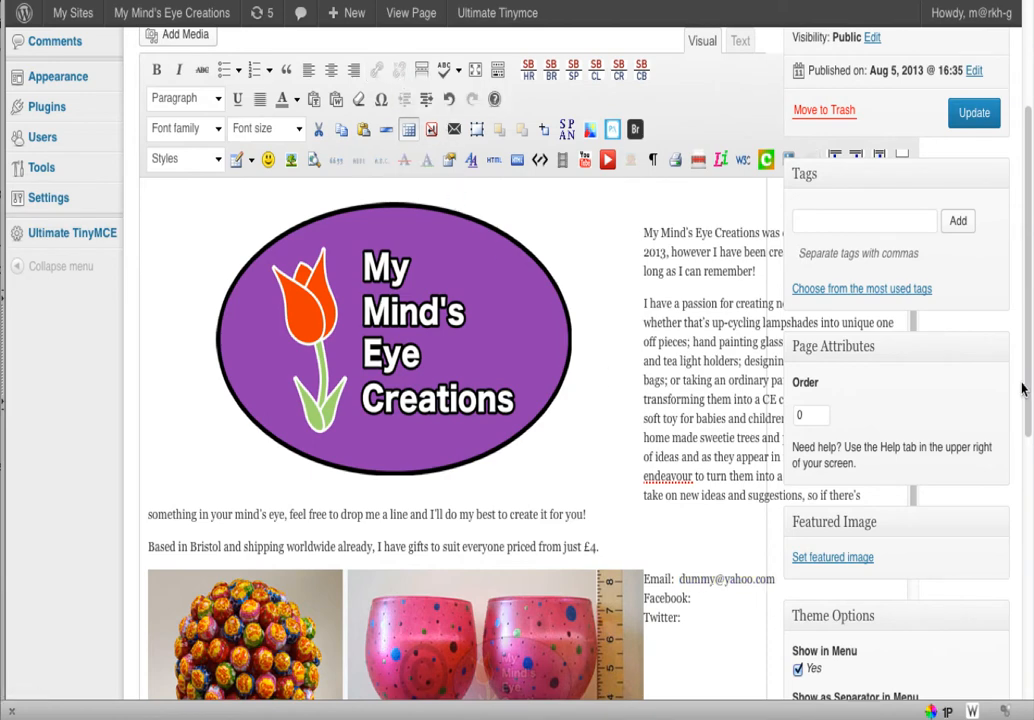
pyautogui.moveTo(1028, 383); pyautogui.dragTo(988, 300)
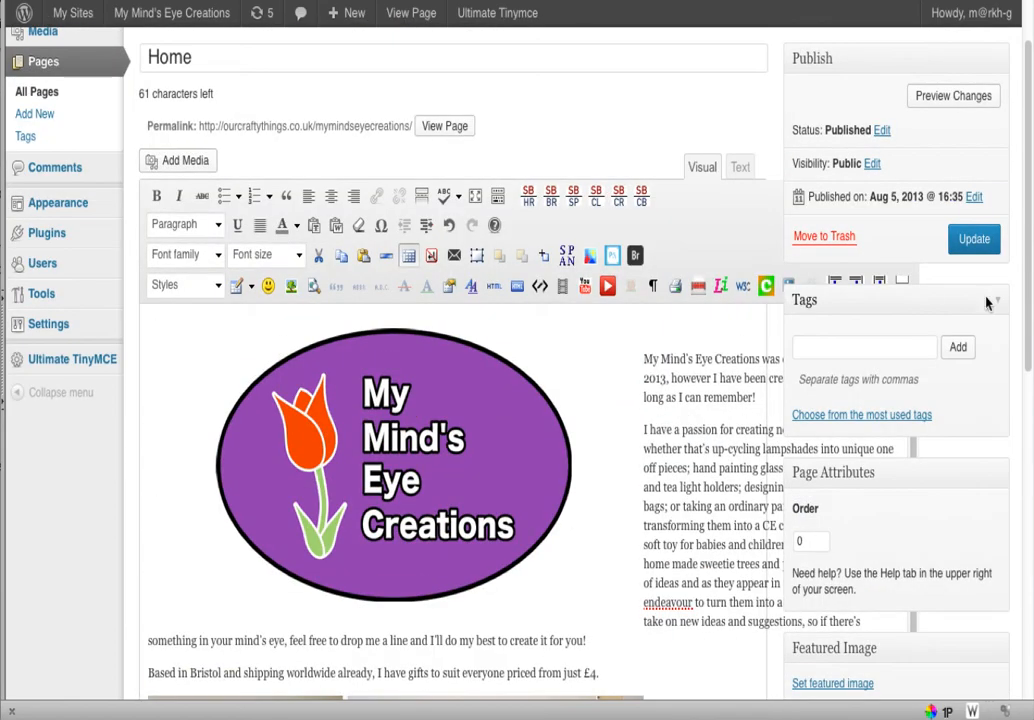
pyautogui.click(444, 130)
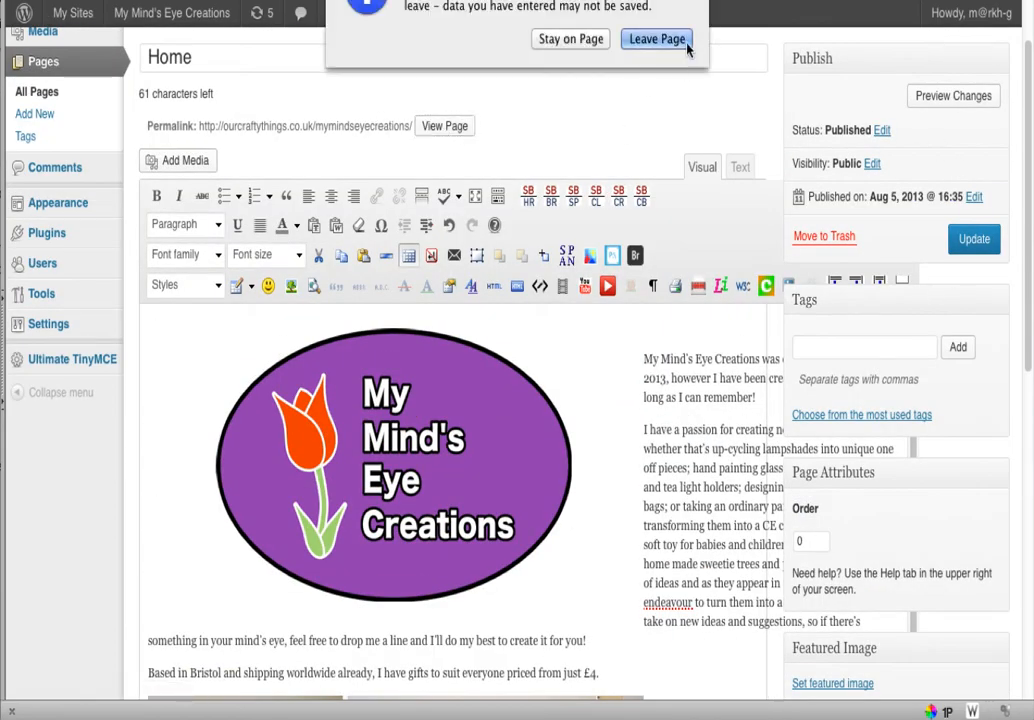
pyautogui.click(660, 42)
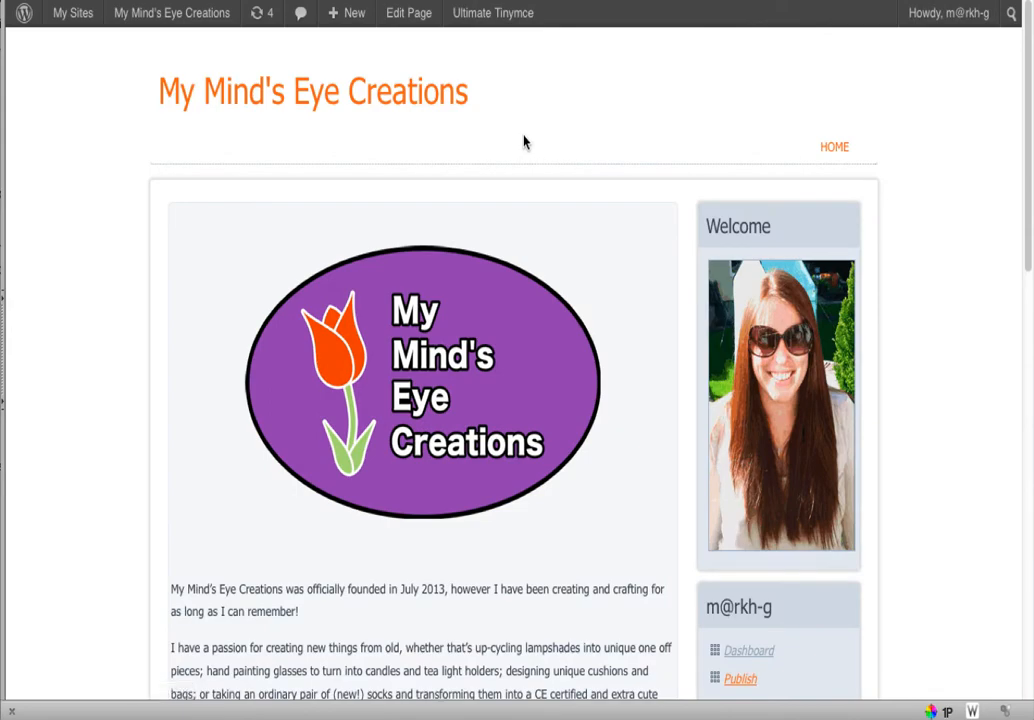
pyautogui.moveTo(1029, 166); pyautogui.dragTo(1018, 582)
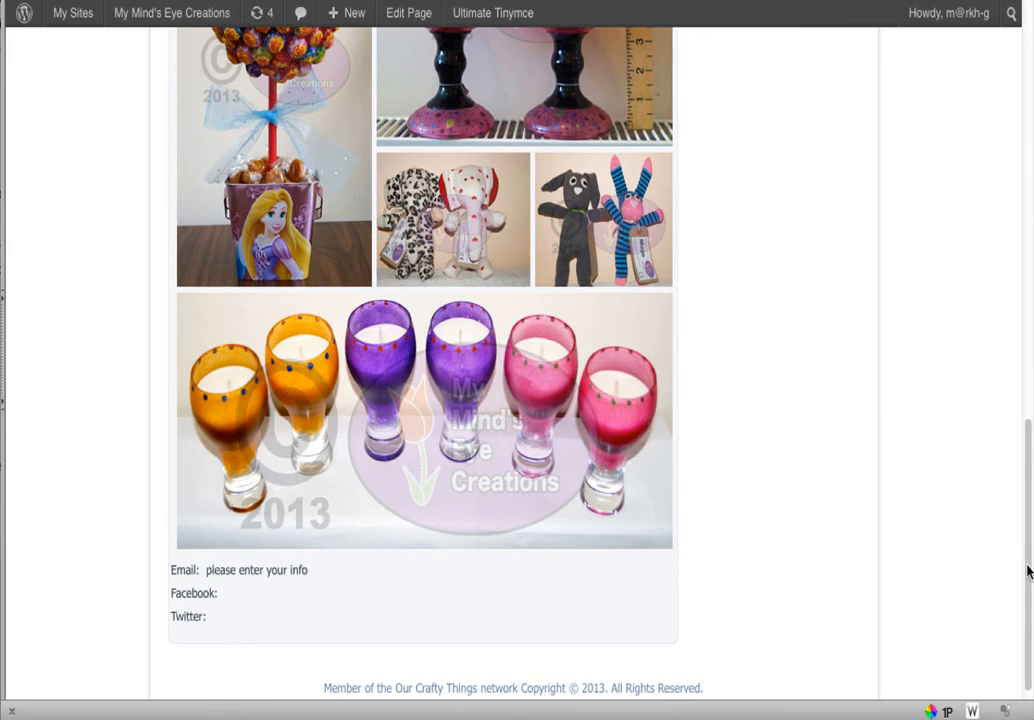
pyautogui.moveTo(1028, 571); pyautogui.dragTo(1020, 207)
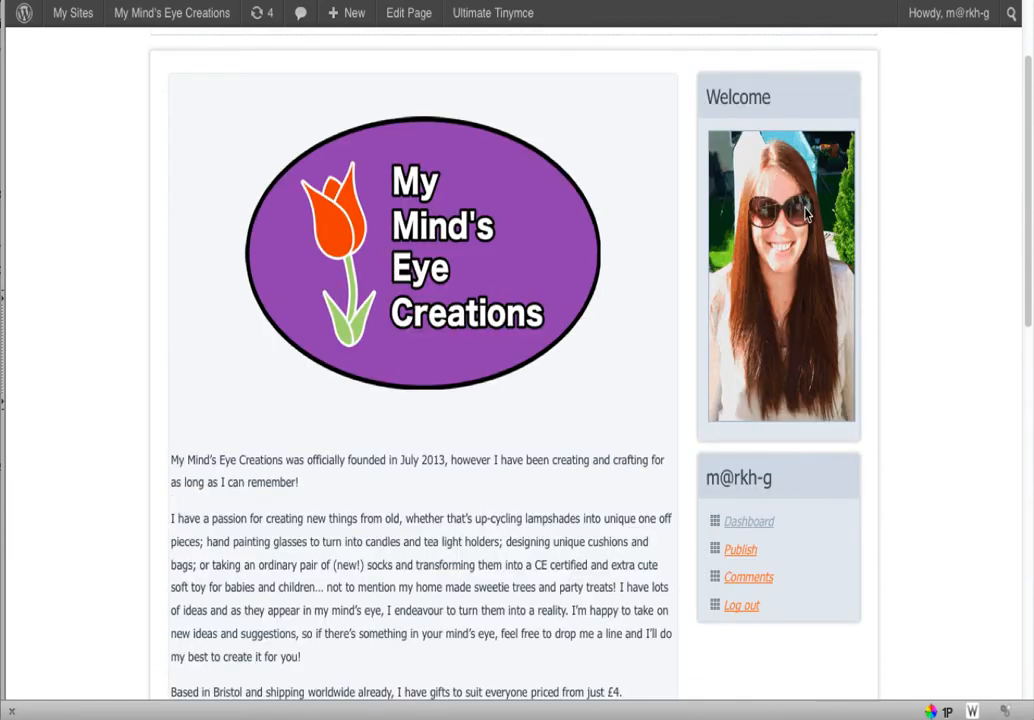
pyautogui.click(409, 12)
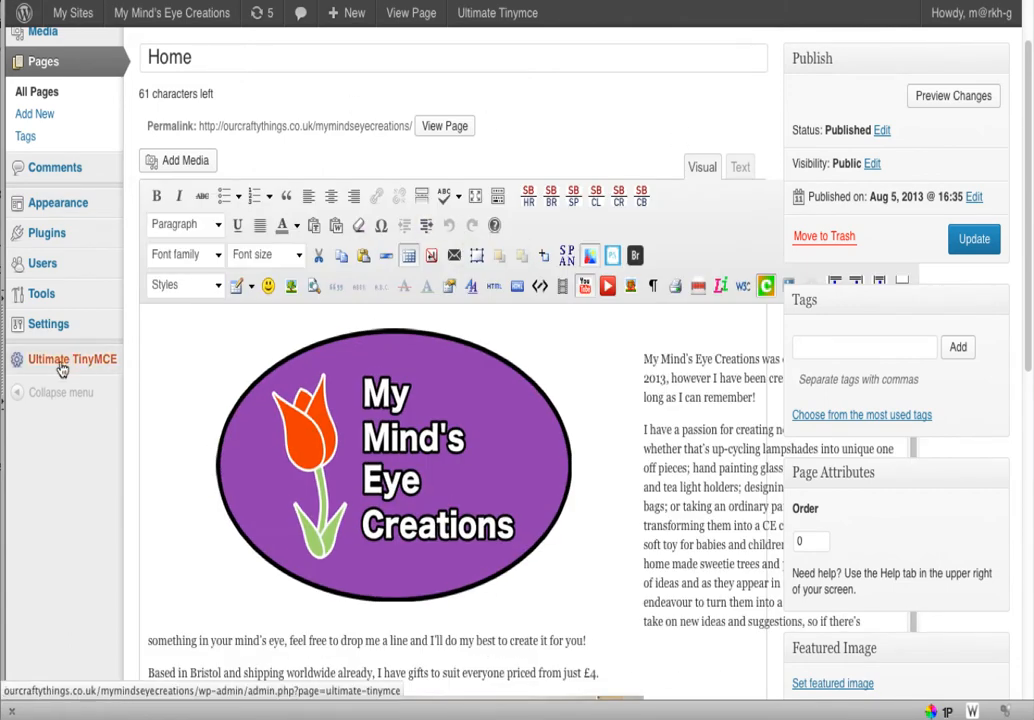
pyautogui.moveTo(45, 330)
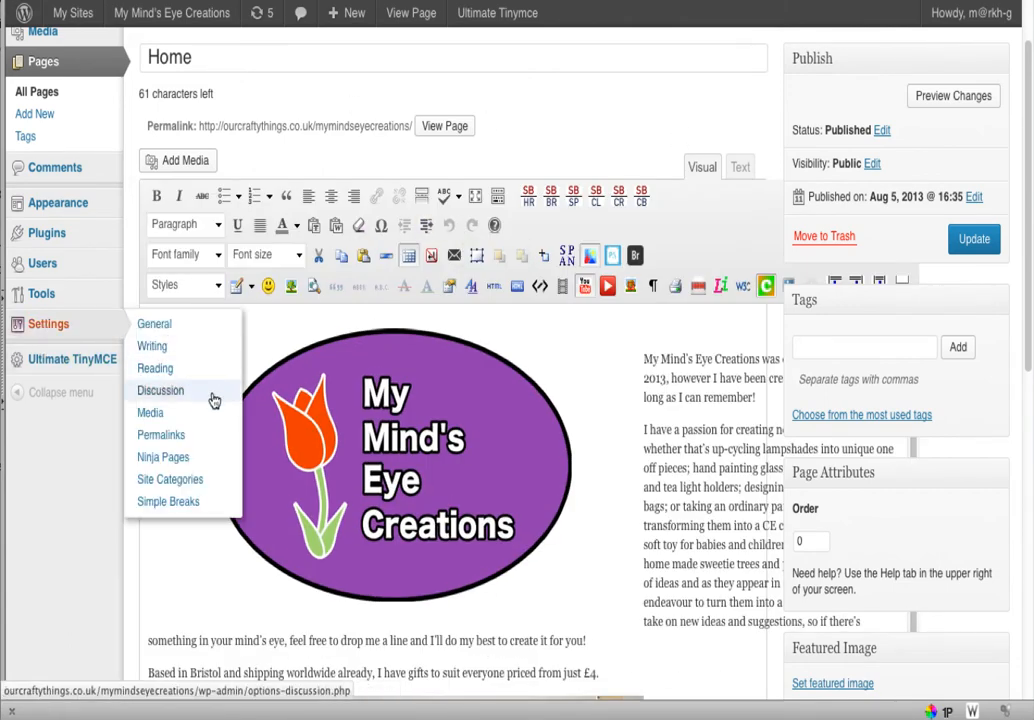
# Choose CRAFTS, ART and HOMEWARE as the three site categories and save the settings
pyautogui.click(148, 488)
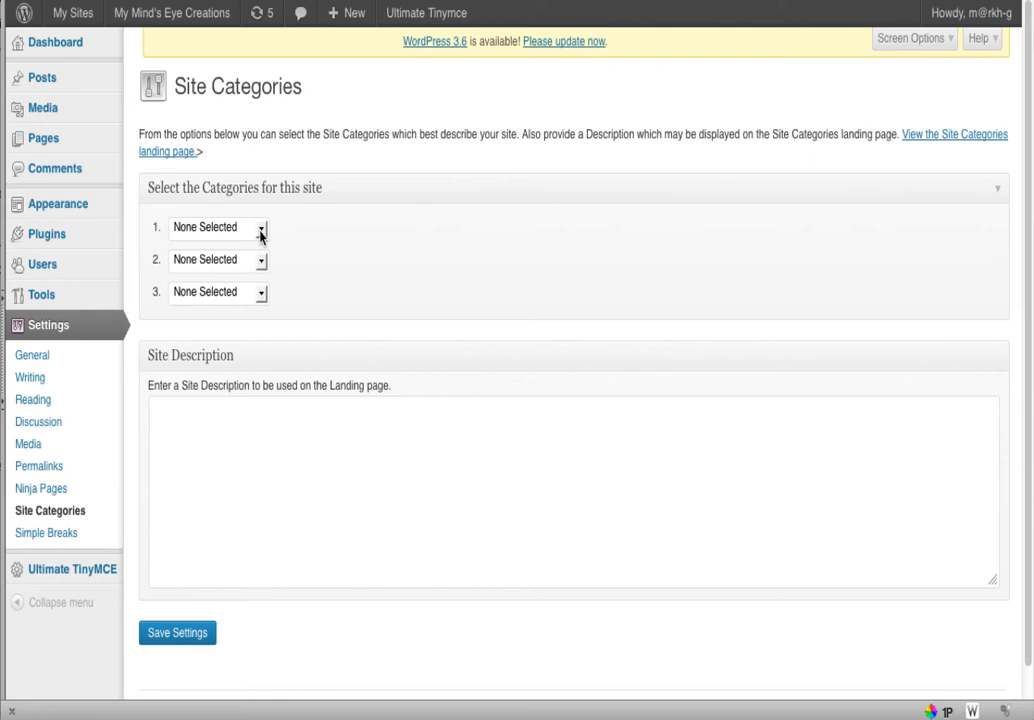
pyautogui.click(261, 232)
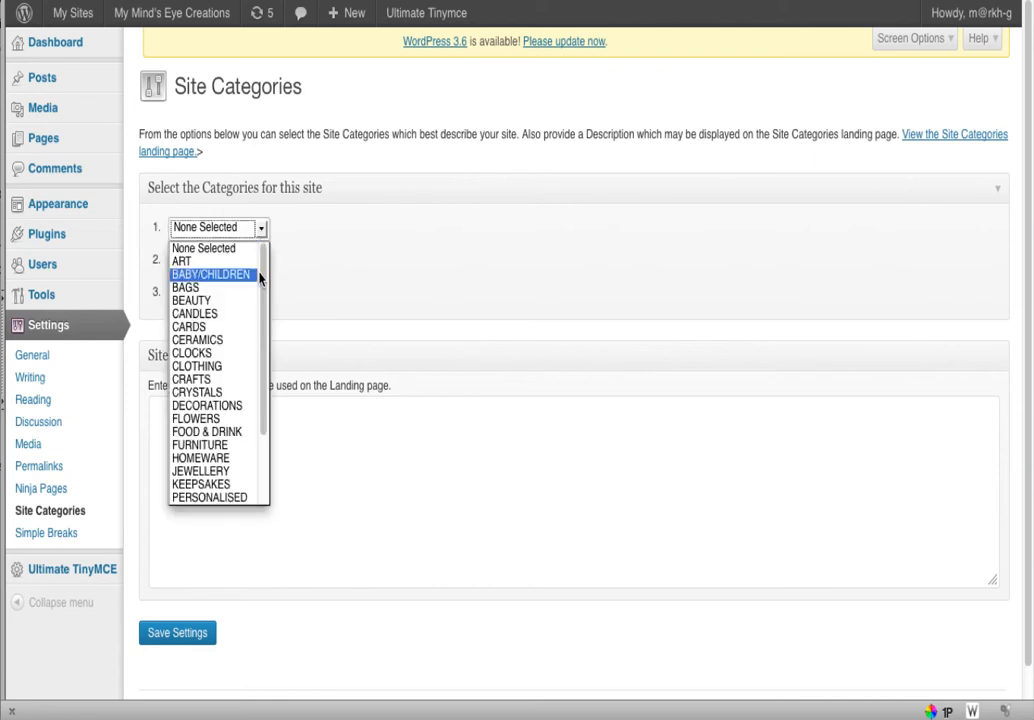
pyautogui.click(195, 379)
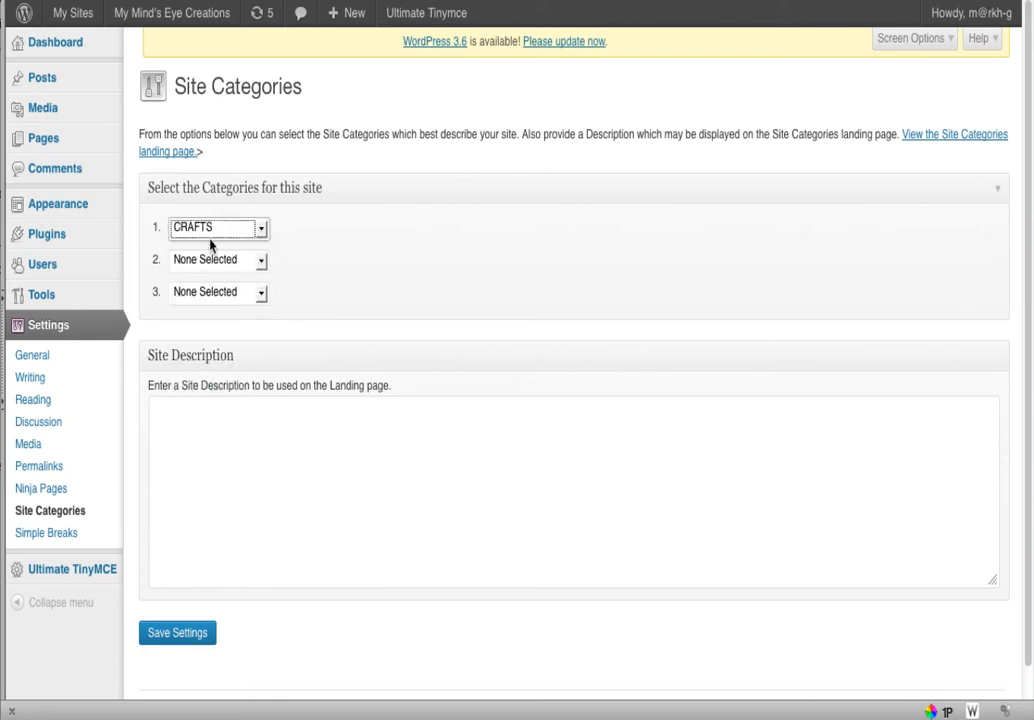
pyautogui.click(261, 262)
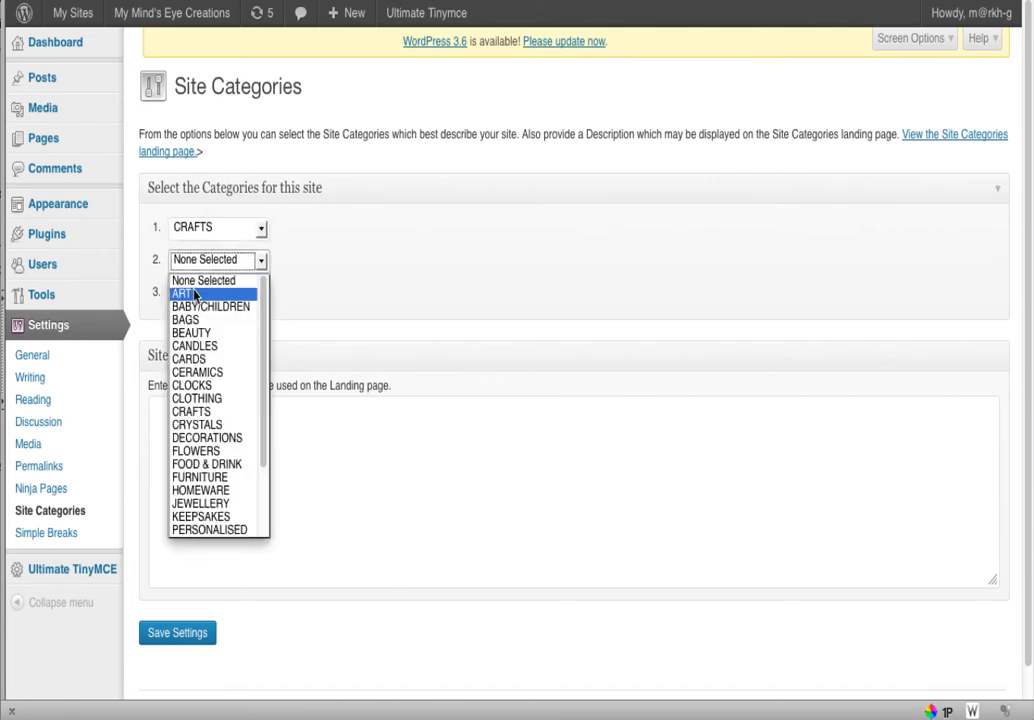
pyautogui.click(188, 294)
pyautogui.click(261, 292)
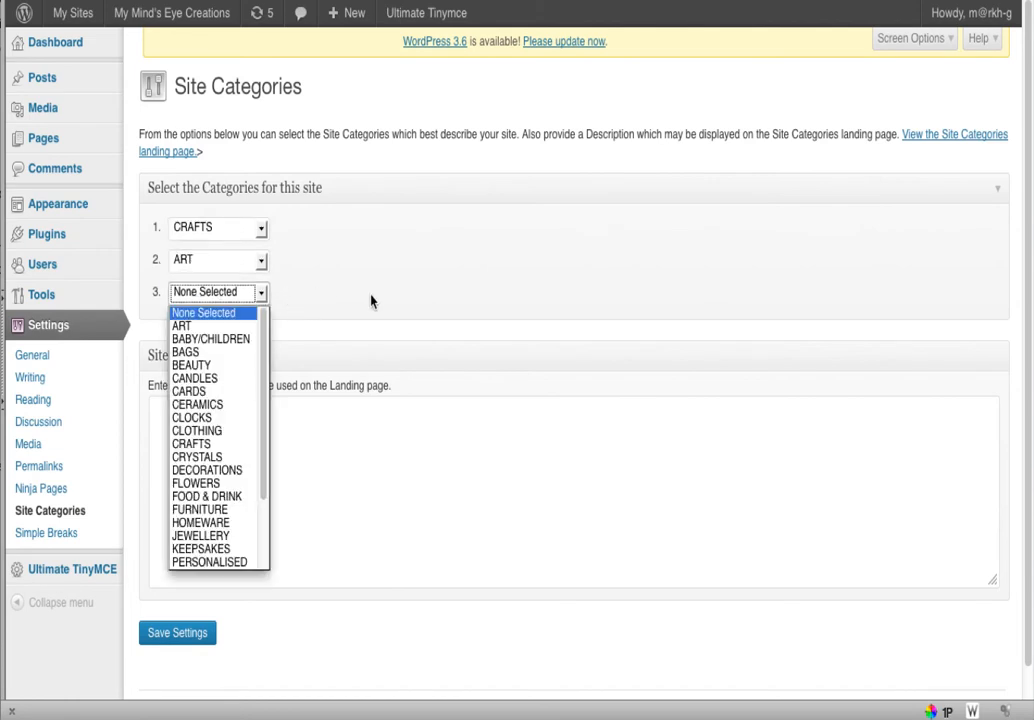
pyautogui.click(200, 522)
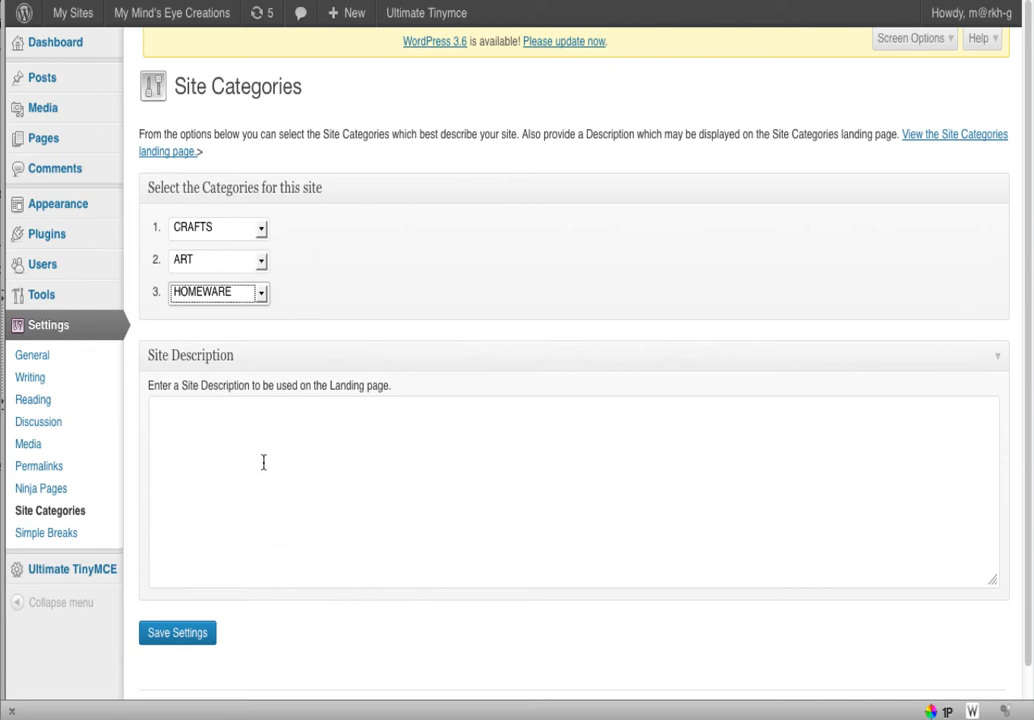
pyautogui.click(183, 642)
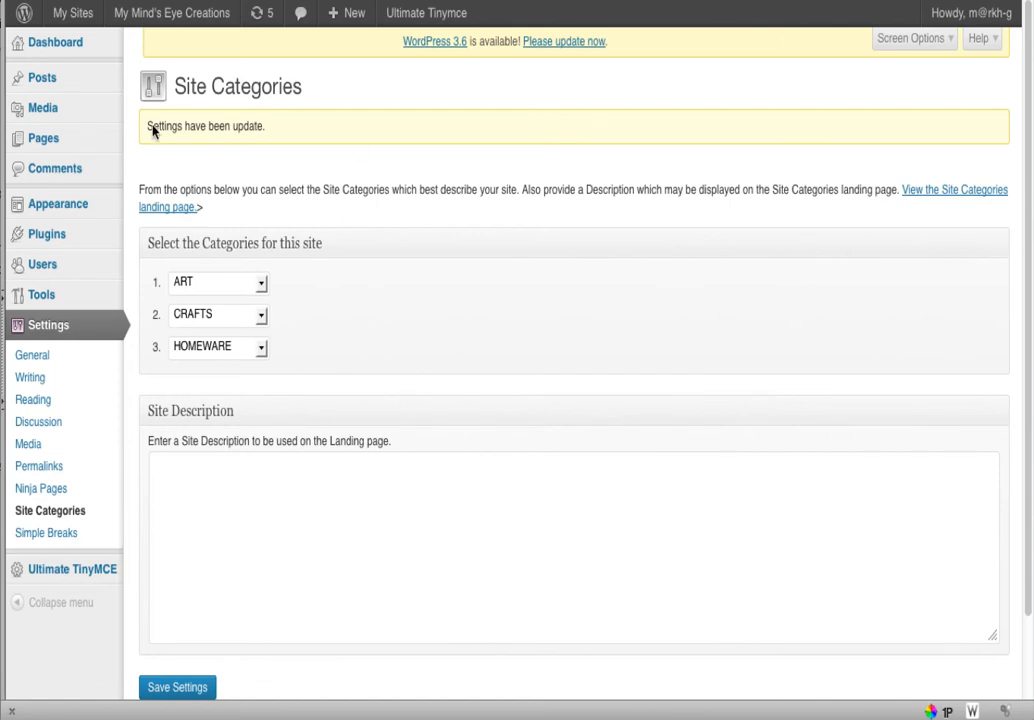
# Return to All Pages and open the Home page for editing
pyautogui.moveTo(38, 108)
pyautogui.moveTo(46, 138)
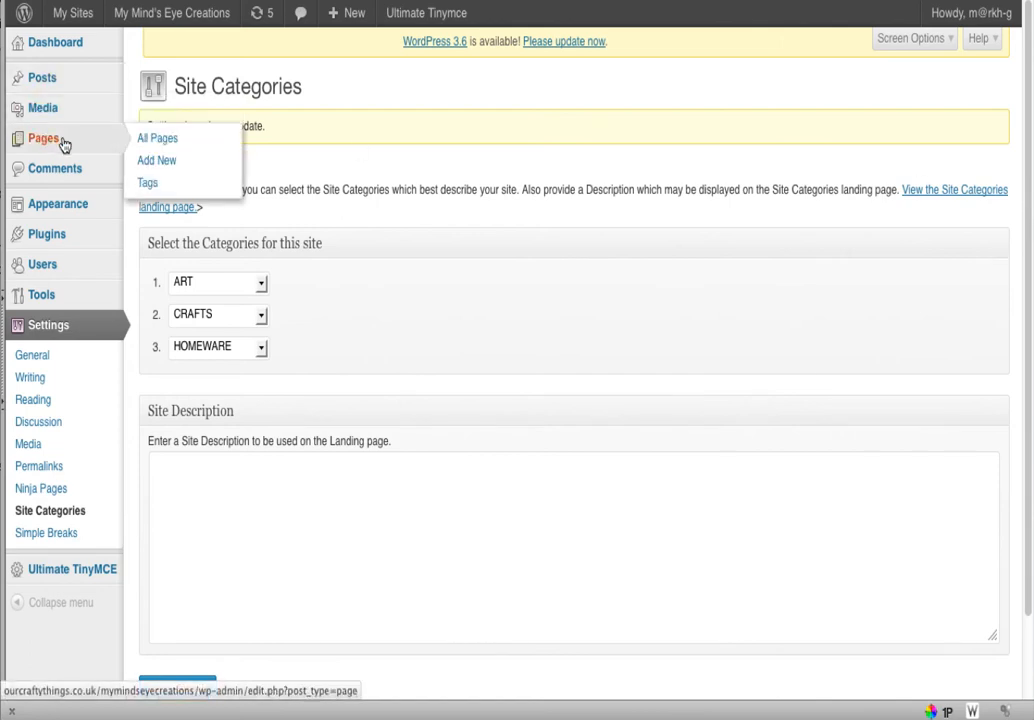
pyautogui.click(144, 148)
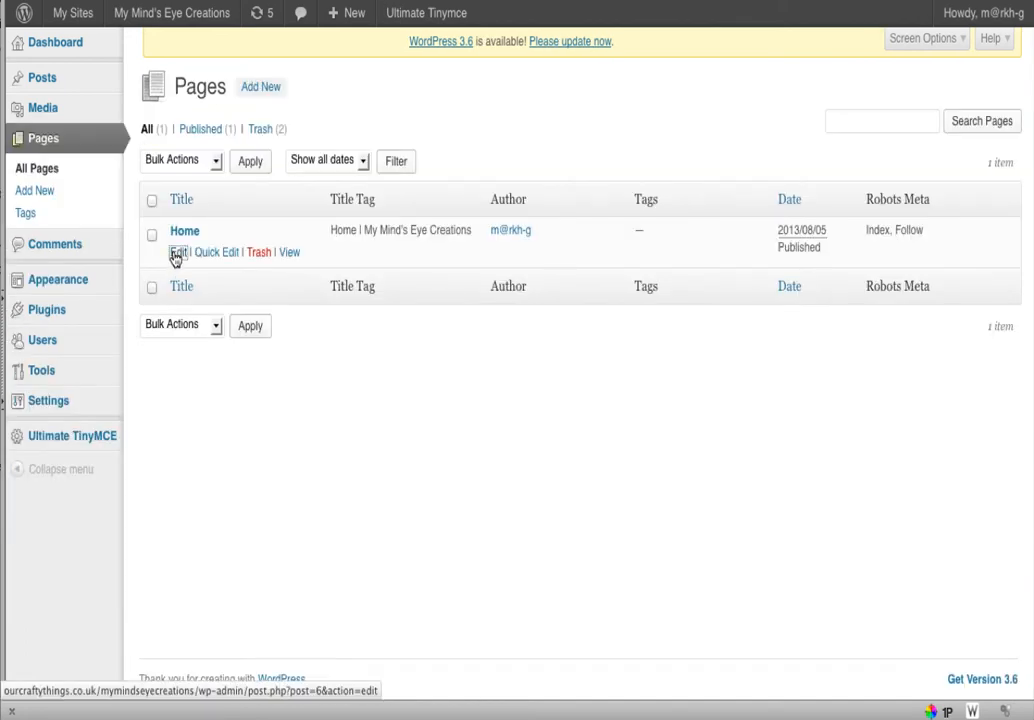
pyautogui.click(176, 254)
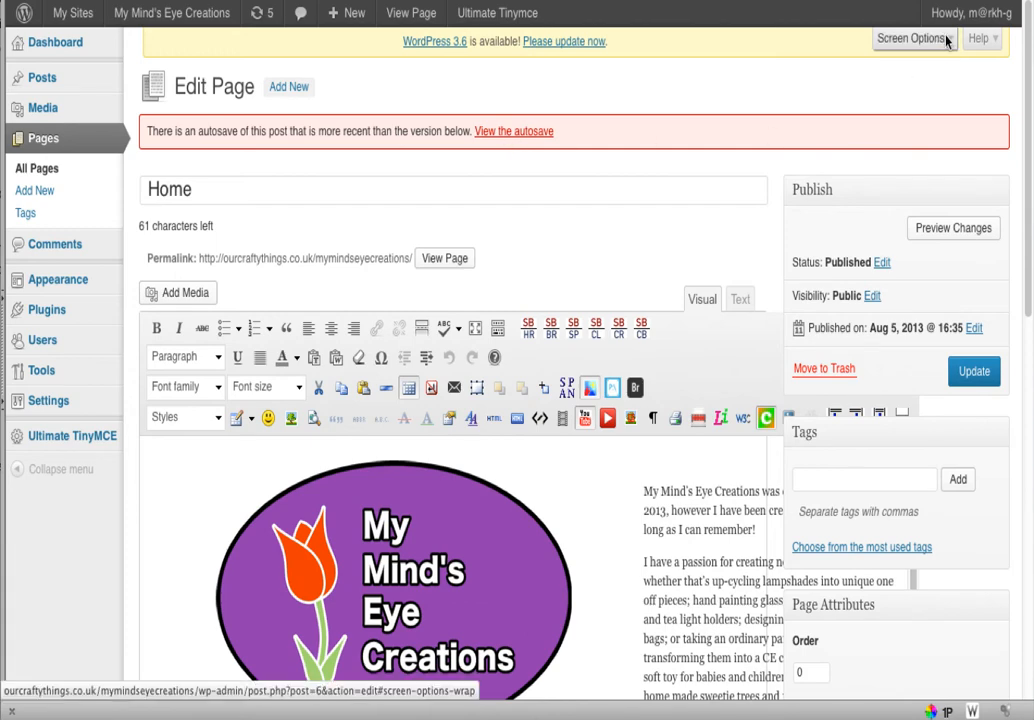
# Enable the Revisions box in Screen Options and scroll down to its two listed revisions
pyautogui.click(884, 40)
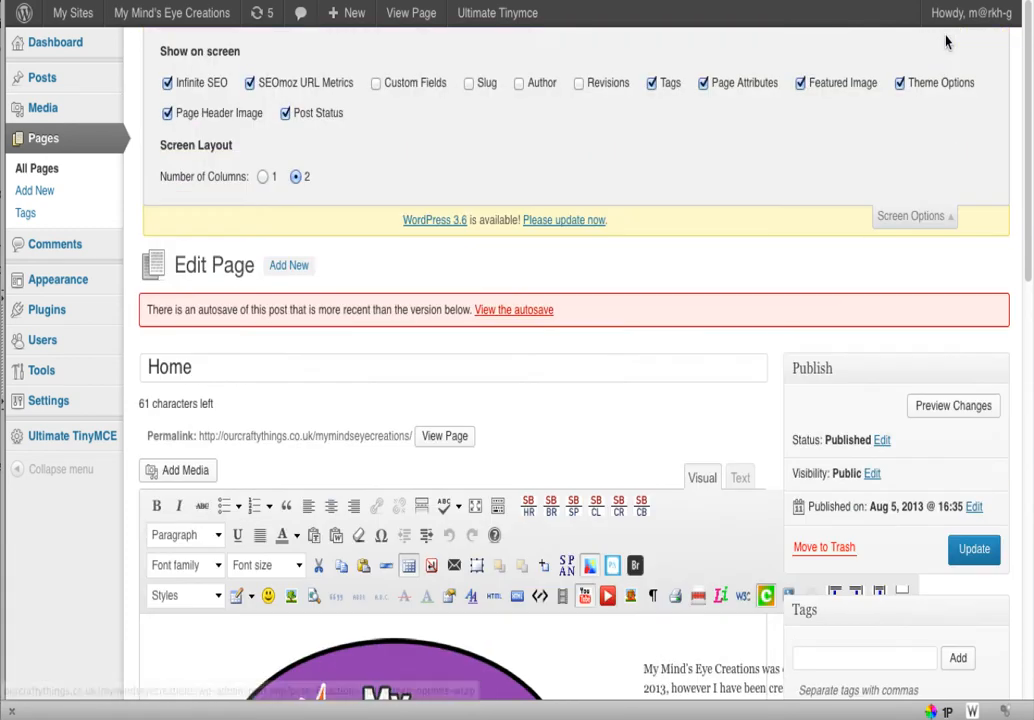
pyautogui.click(579, 84)
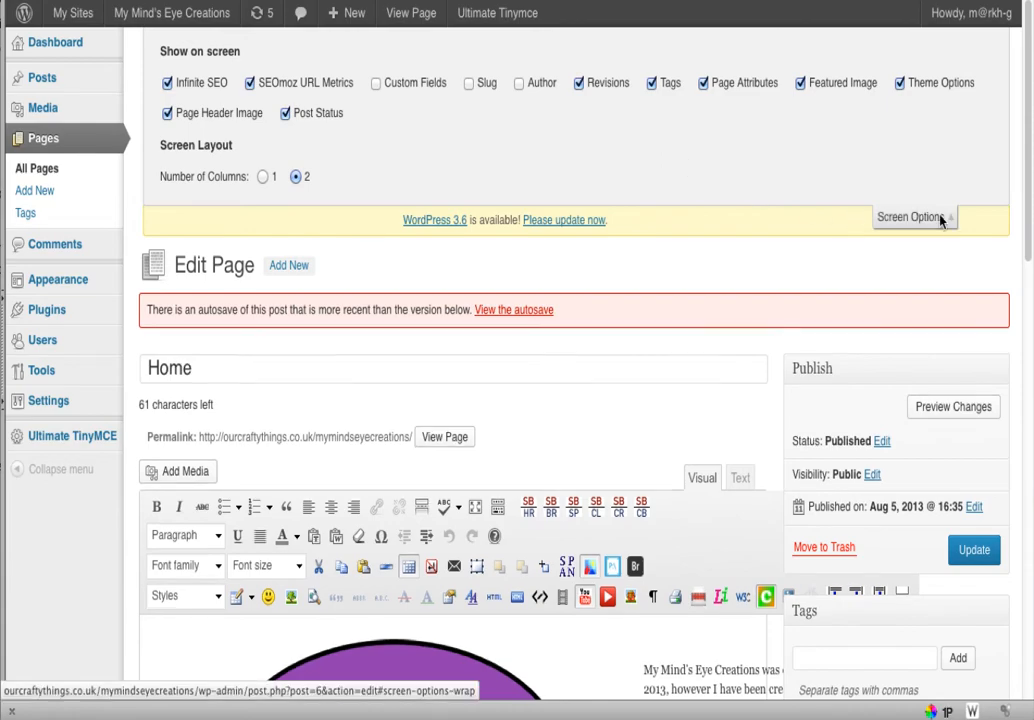
pyautogui.click(880, 219)
pyautogui.scroll(-10, 997, 335)
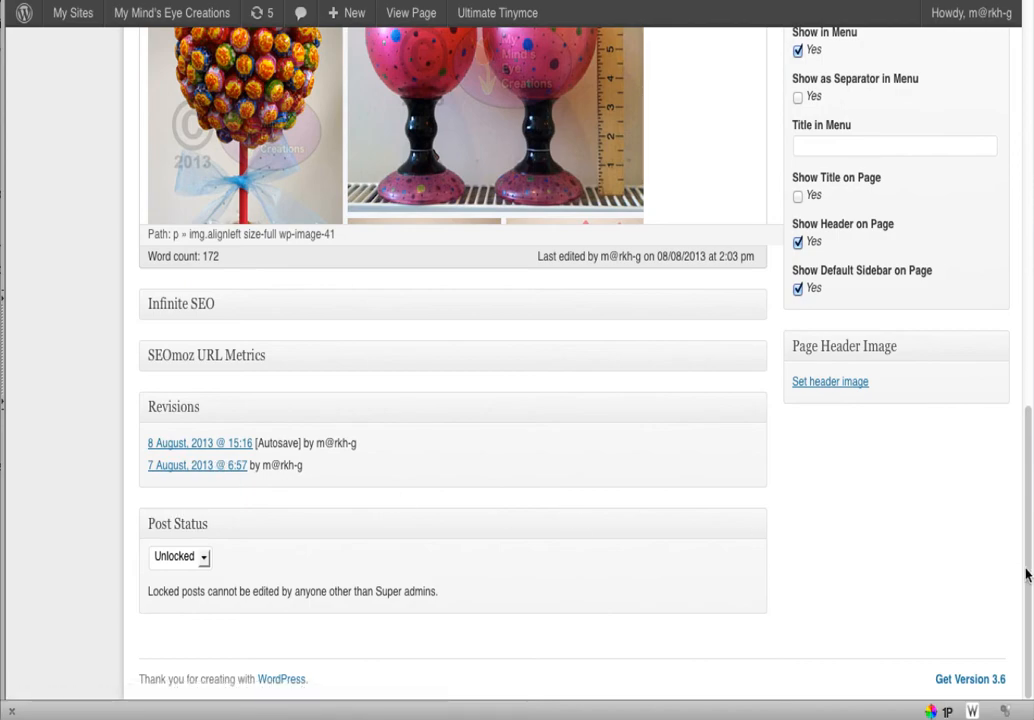
pyautogui.moveTo(1026, 575); pyautogui.dragTo(1018, 190)
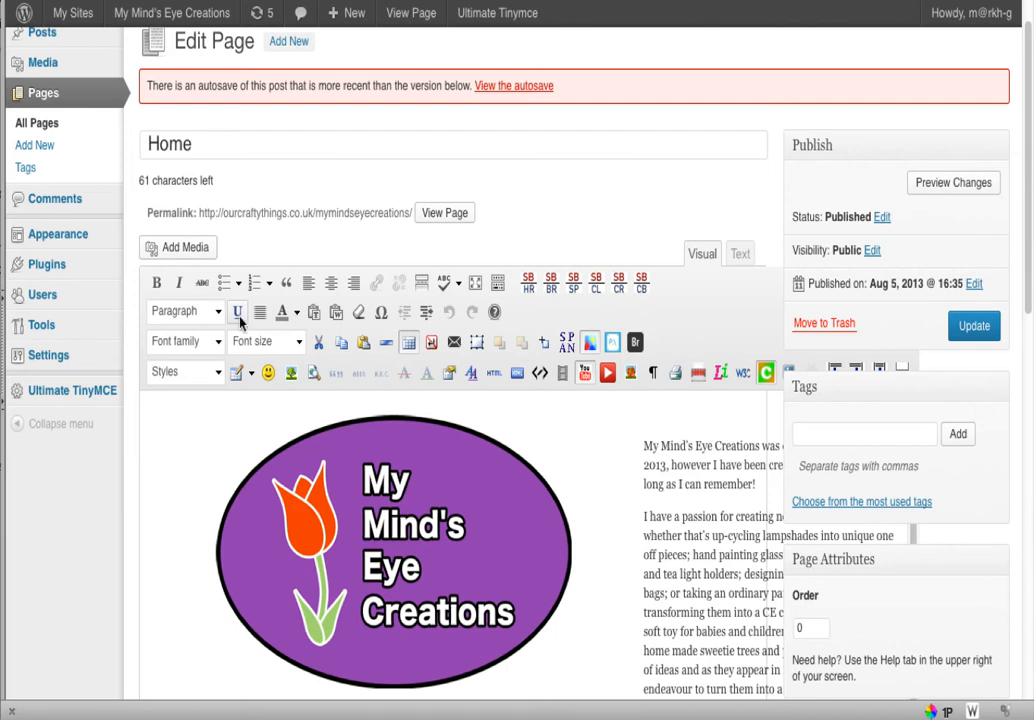
pyautogui.moveTo(30, 350)
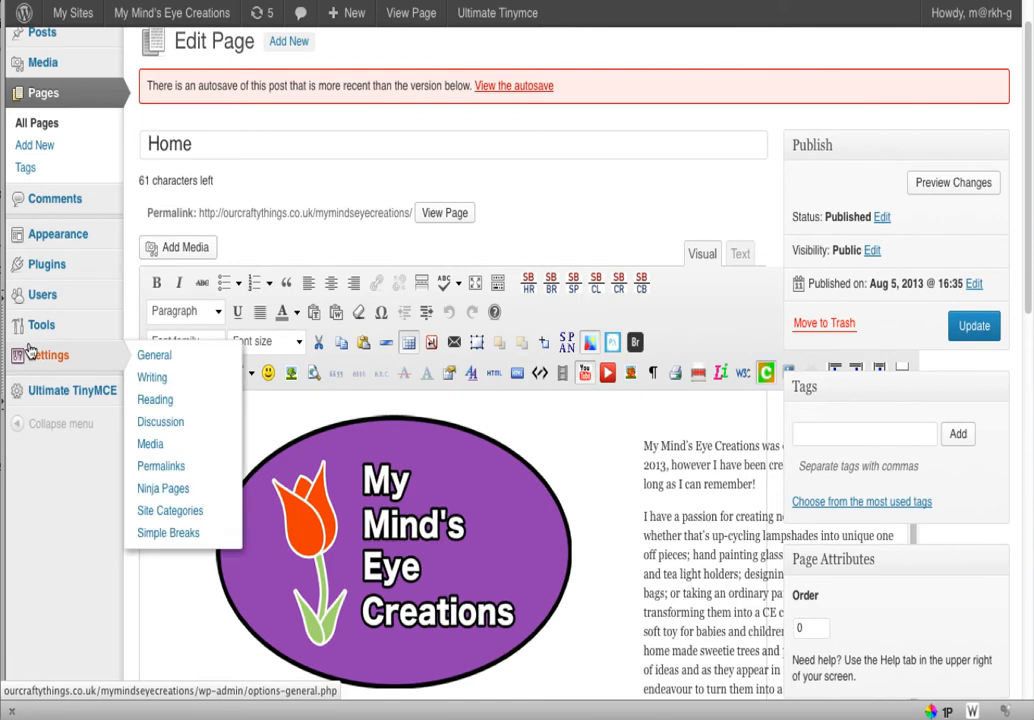
pyautogui.moveTo(1027, 231); pyautogui.dragTo(1024, 468)
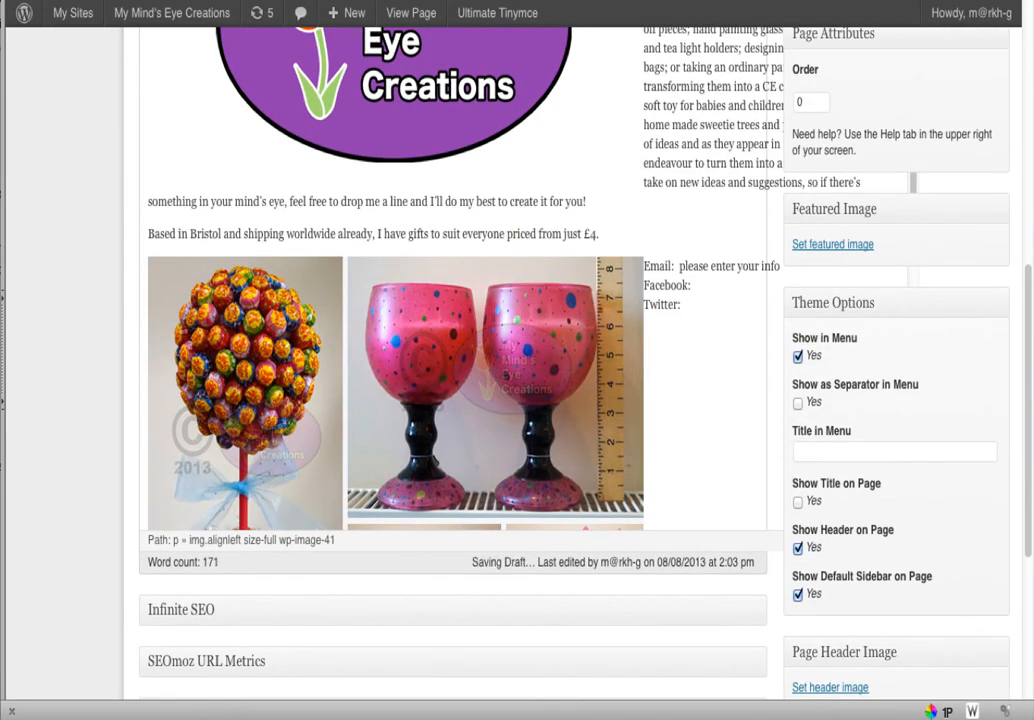
pyautogui.moveTo(1029, 713); pyautogui.dragTo(1033, 719)
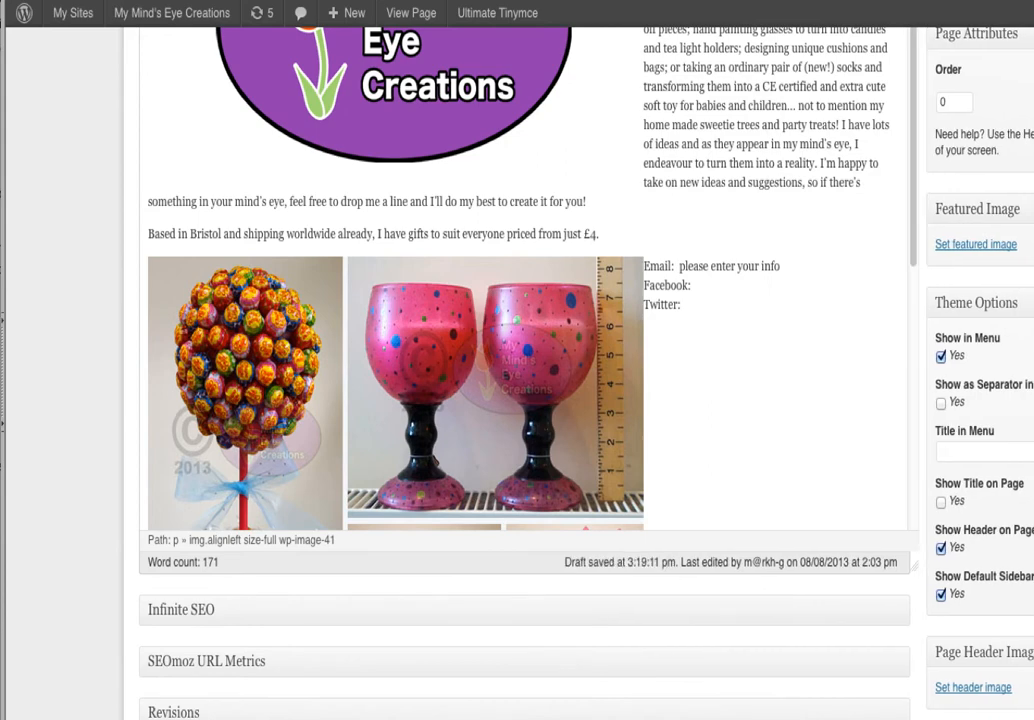
pyautogui.scroll(5, 520, 360)
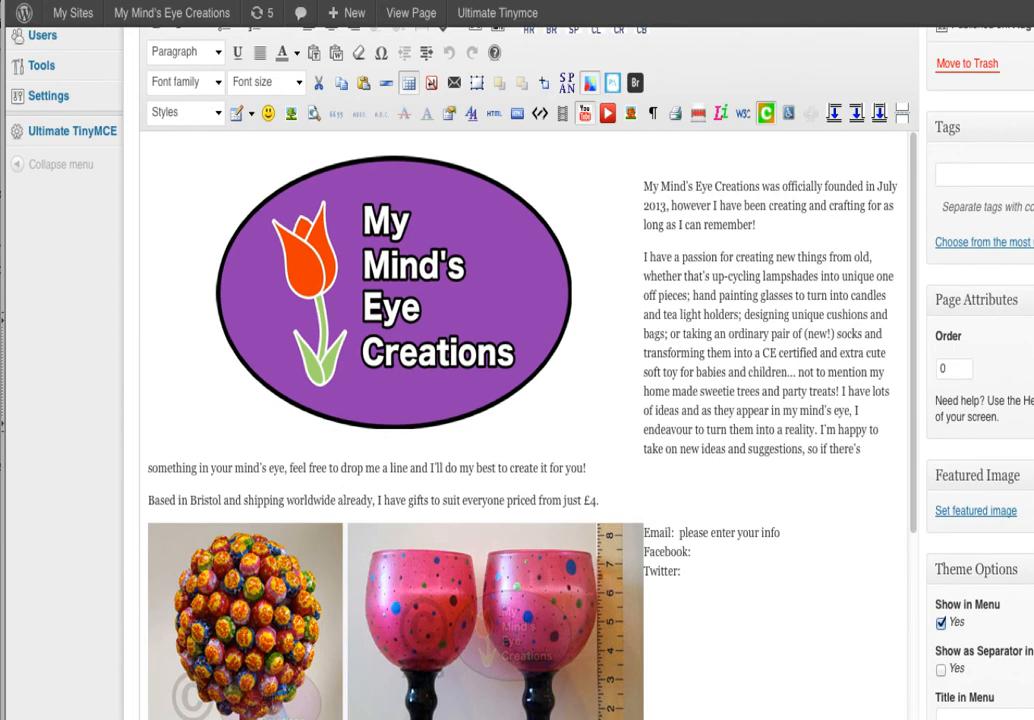
pyautogui.moveTo(1033, 719); pyautogui.dragTo(1027, 708)
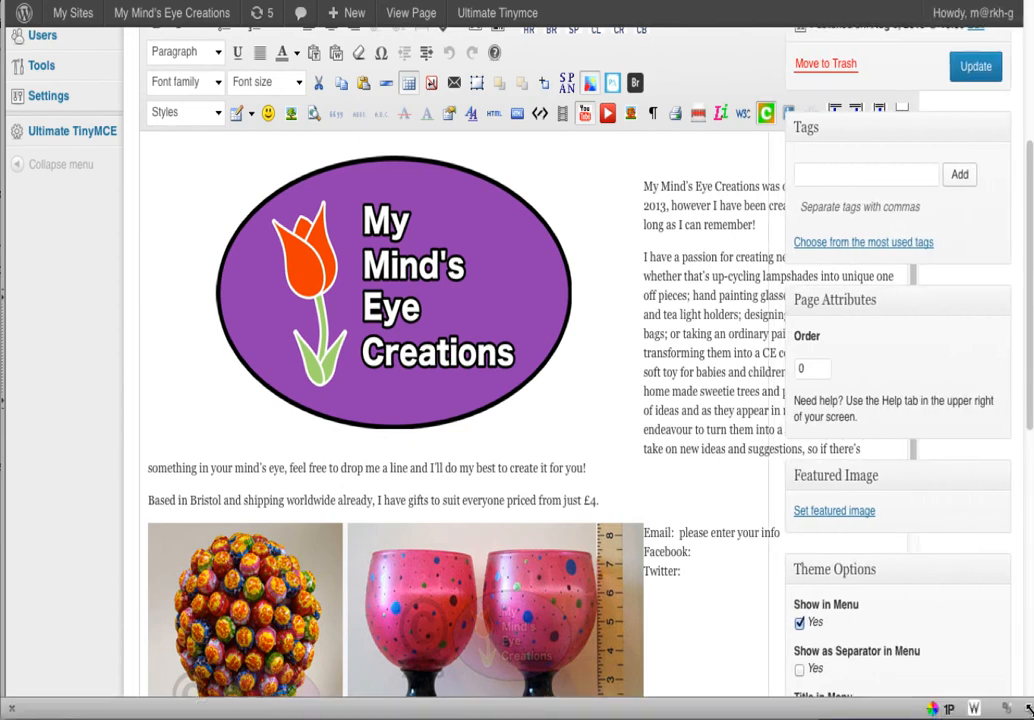
# Check the most used tags list, confirming no tags have been used before
pyautogui.click(891, 244)
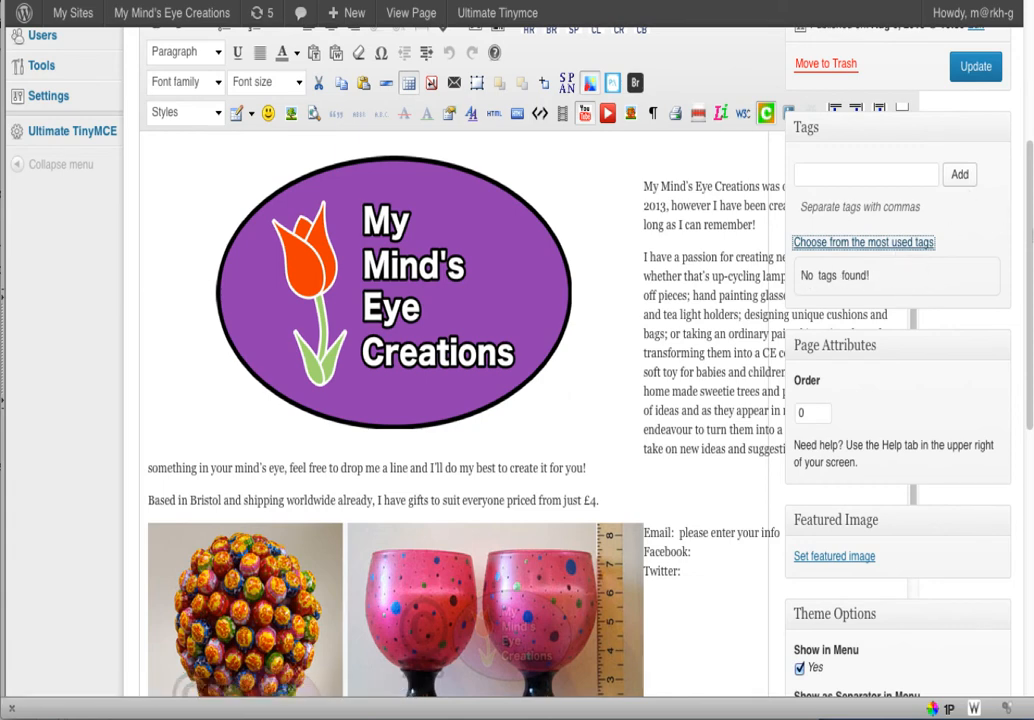
pyautogui.click(819, 177)
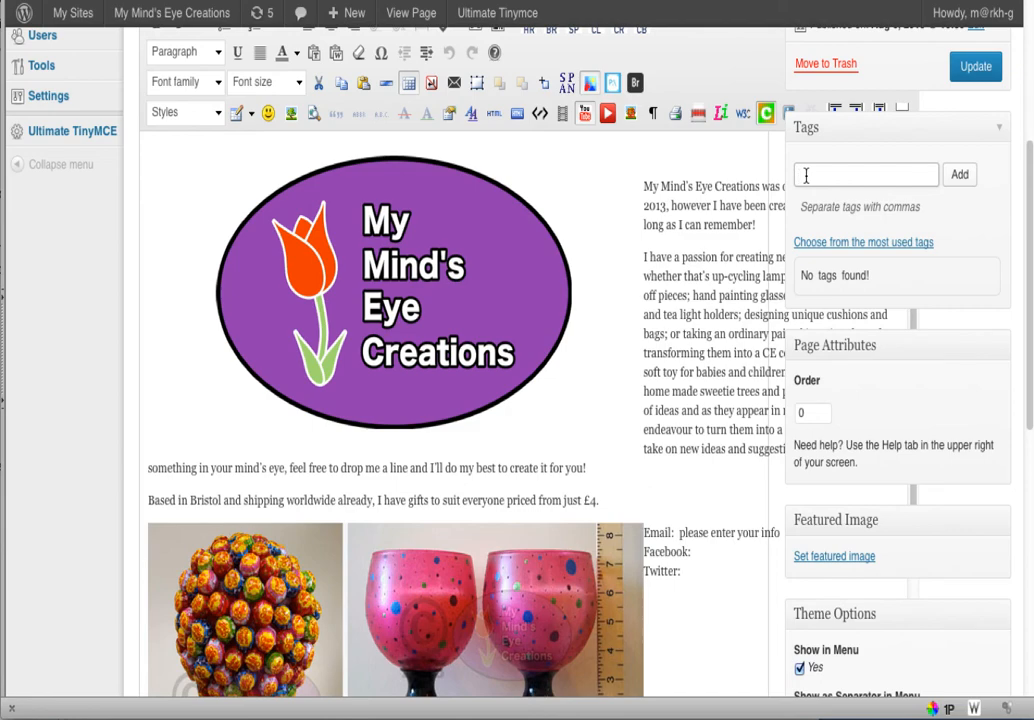
pyautogui.scroll(1, 1022, 240)
pyautogui.scroll(-1, 1022, 245)
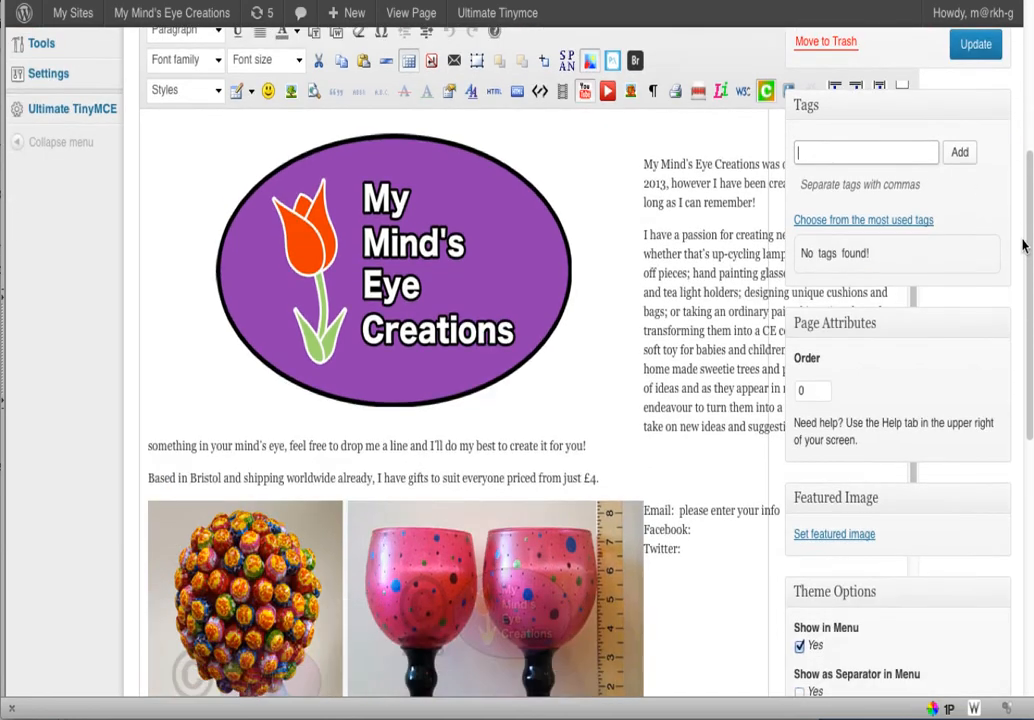
pyautogui.scroll(-2, 1018, 300)
pyautogui.scroll(2, 1018, 231)
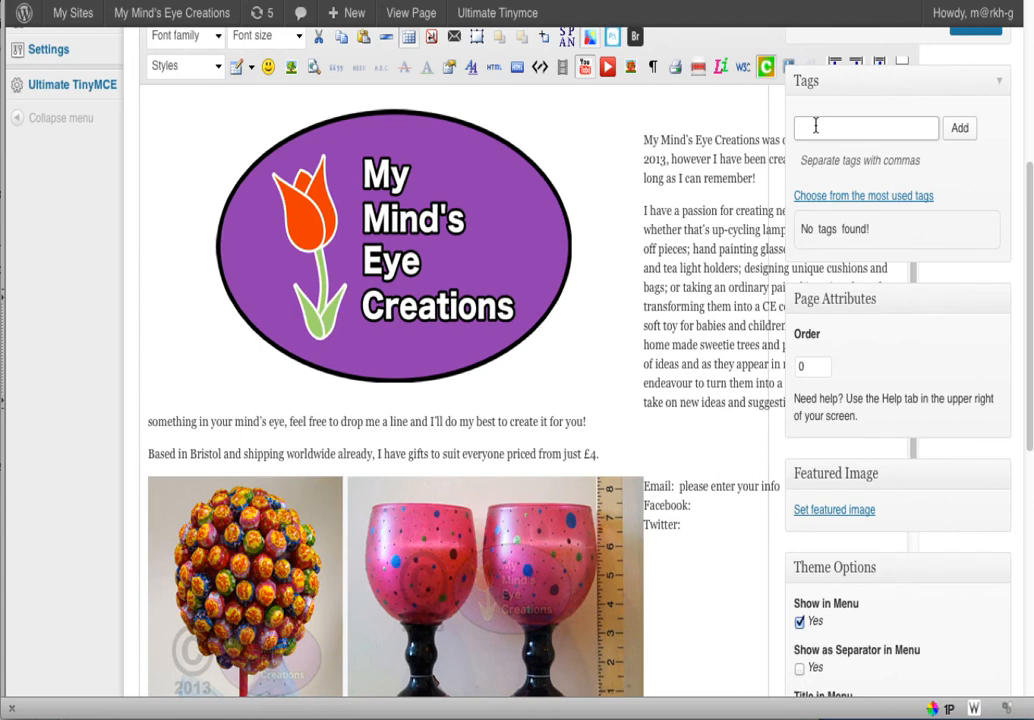
# Enter glassware as the Home page's first tag
pyautogui.click(815, 126)
pyautogui.write('glassware,')
pyautogui.moveTo(1021, 175); pyautogui.dragTo(1025, 352)
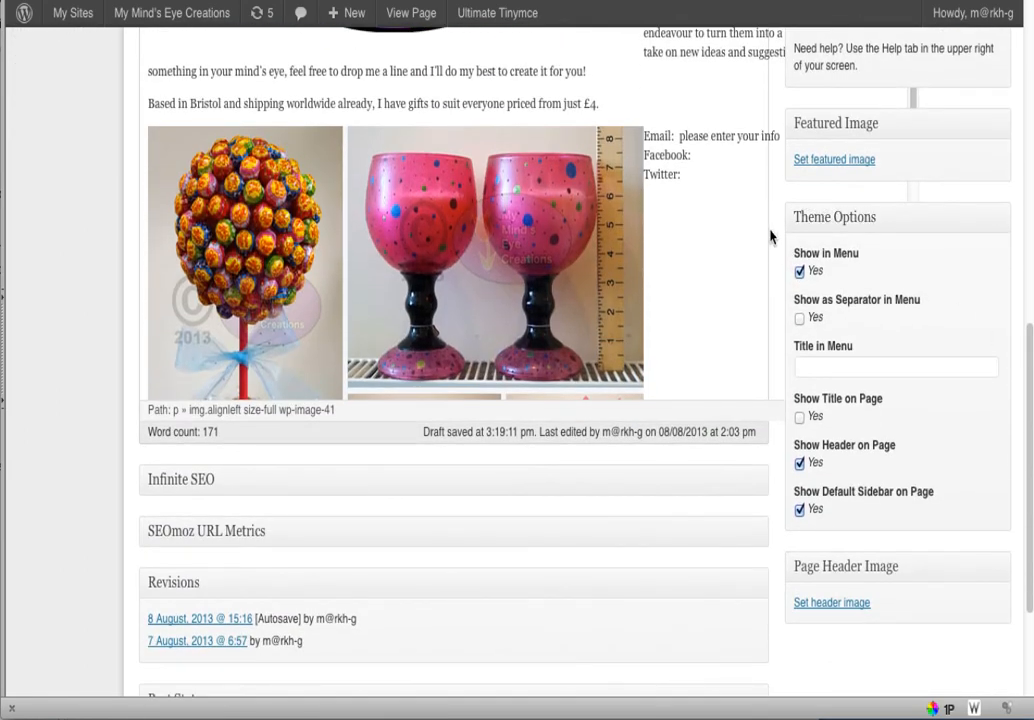
pyautogui.moveTo(1031, 709); pyautogui.dragTo(1033, 719)
pyautogui.moveTo(912, 139); pyautogui.dragTo(906, 238)
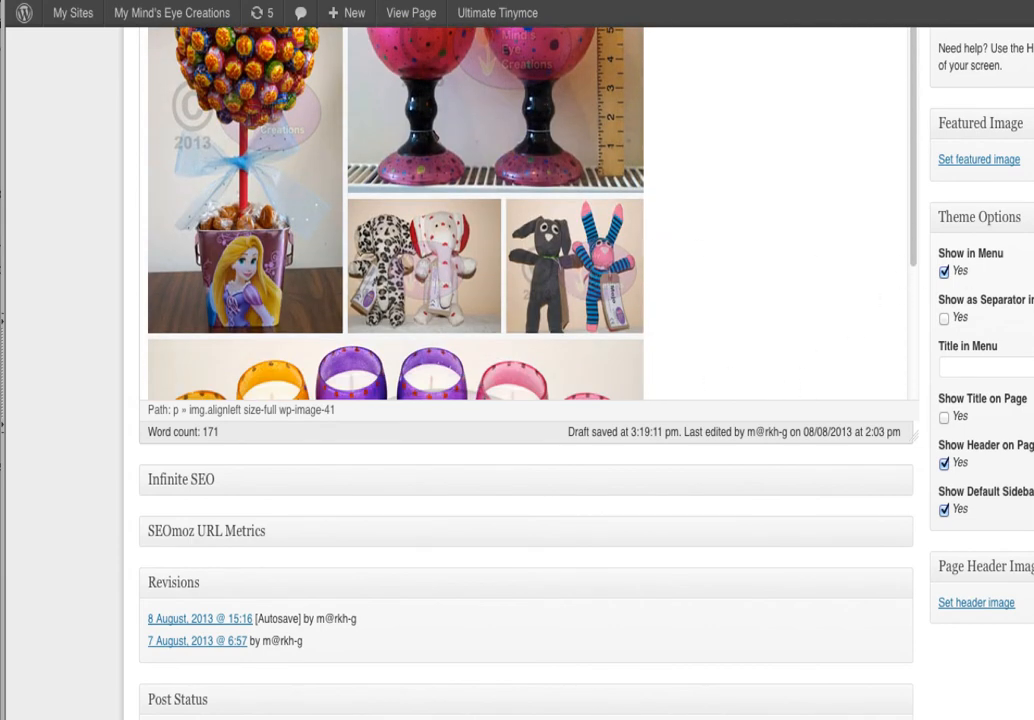
pyautogui.scroll(10, 520, 370)
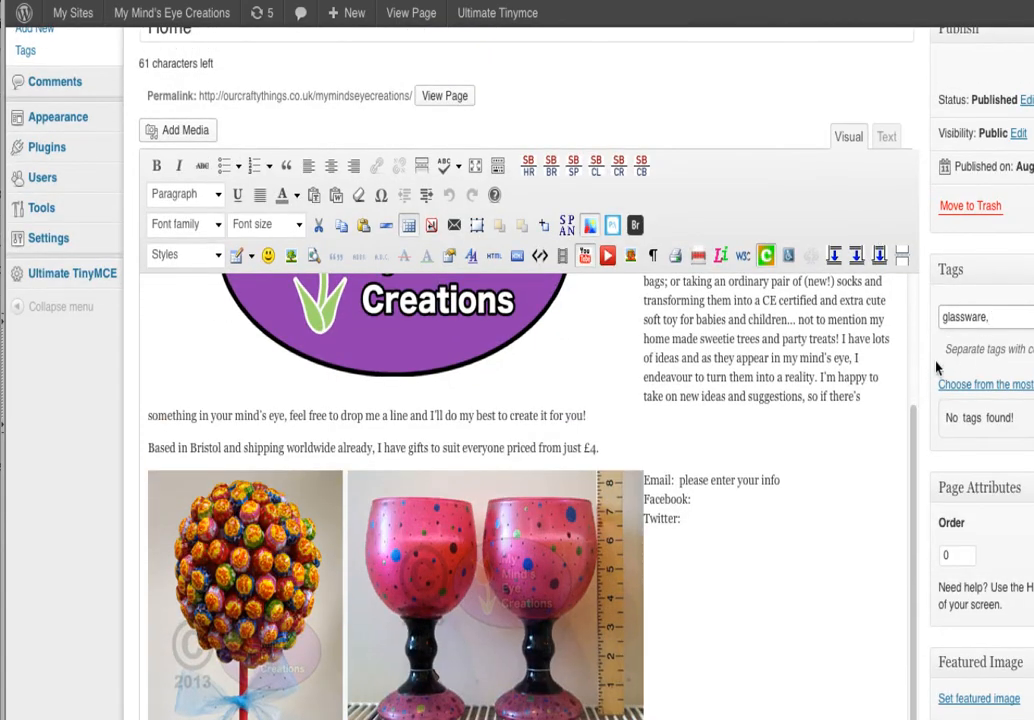
# Add cuddly toys after glassware and attach both tags to the Home page
pyautogui.click(994, 317)
pyautogui.write('cuddly toys')
pyautogui.press('Return')
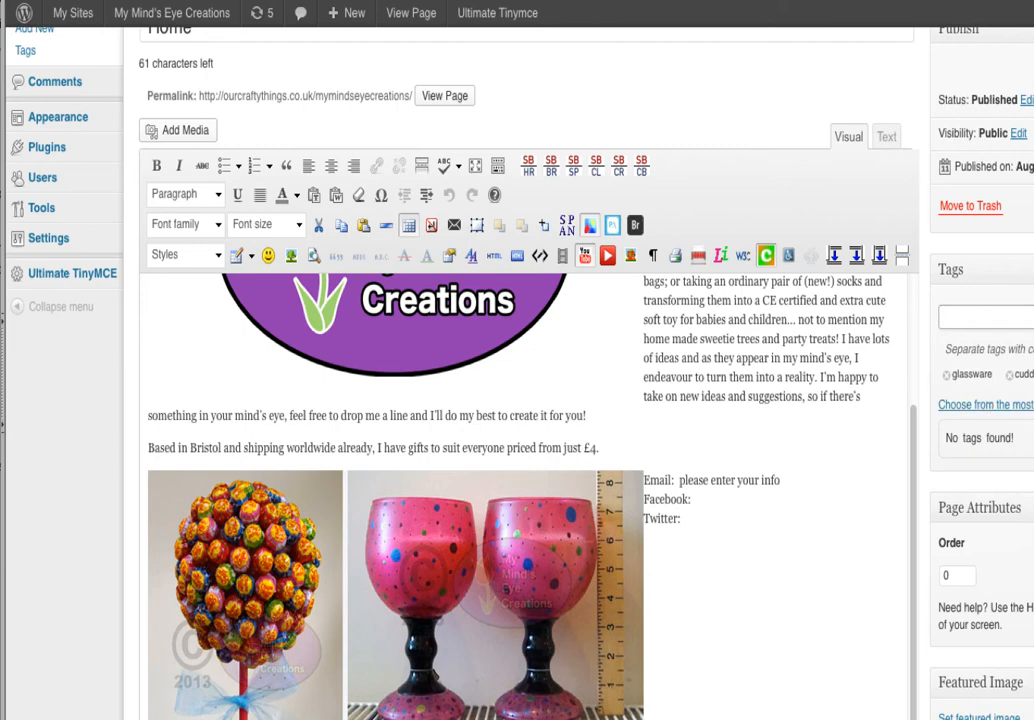
pyautogui.moveTo(1033, 719); pyautogui.dragTo(1026, 715)
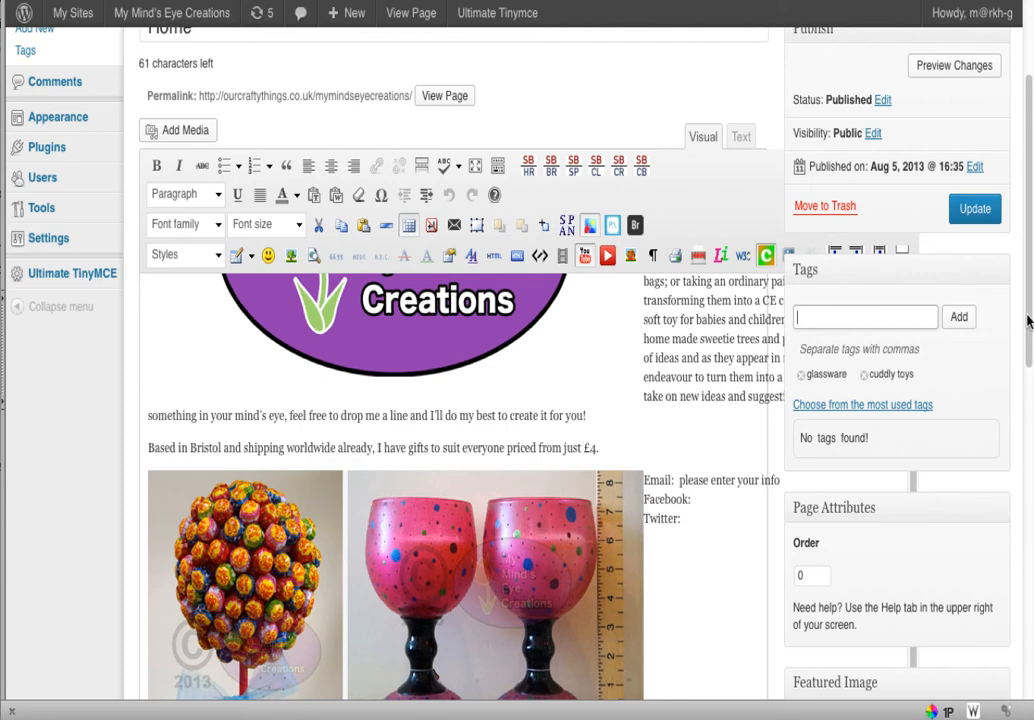
# Select the 'mind's eye' intro sentence and the logo, then bring up the Settings menu
pyautogui.scroll(-1, 1025, 300)
pyautogui.scroll(2, 1023, 340)
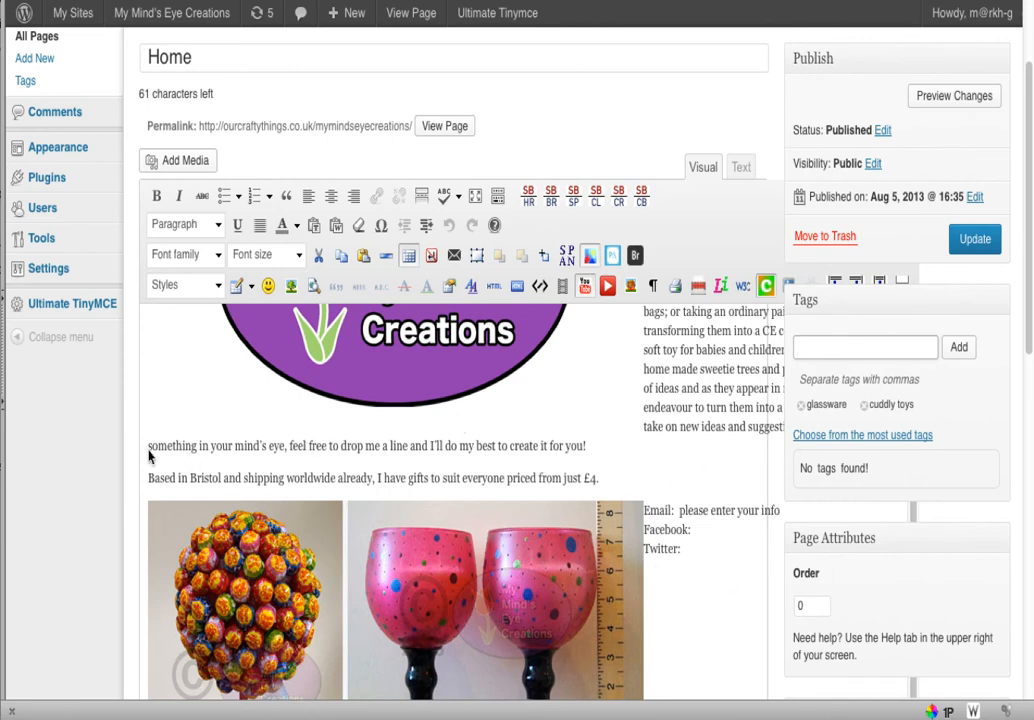
pyautogui.moveTo(150, 450); pyautogui.dragTo(548, 450)
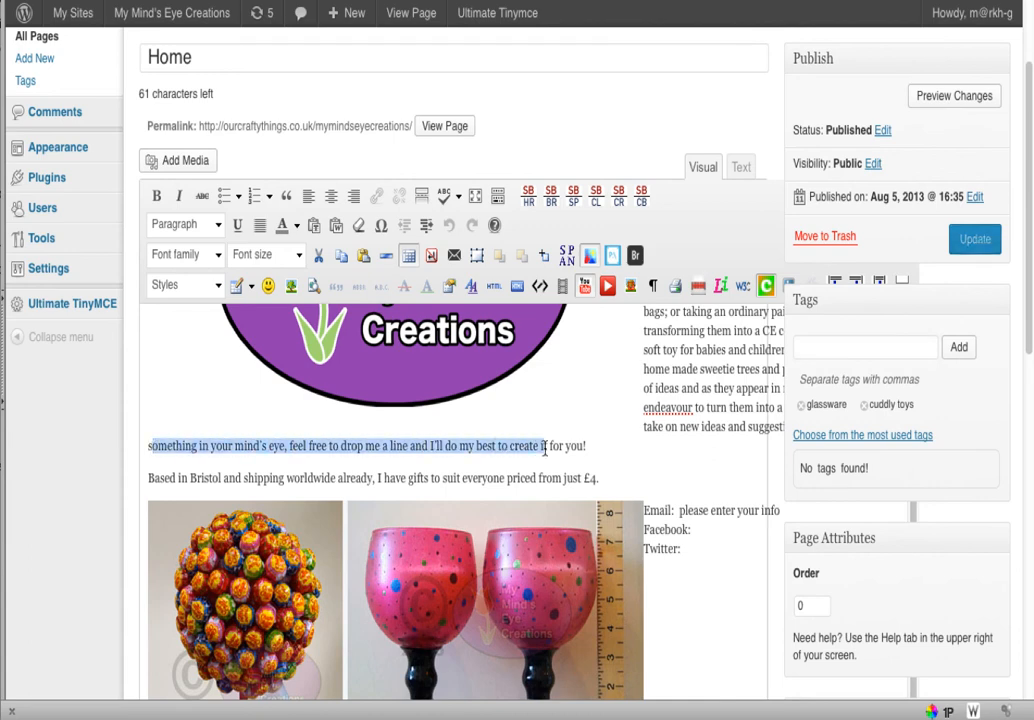
pyautogui.click(553, 423)
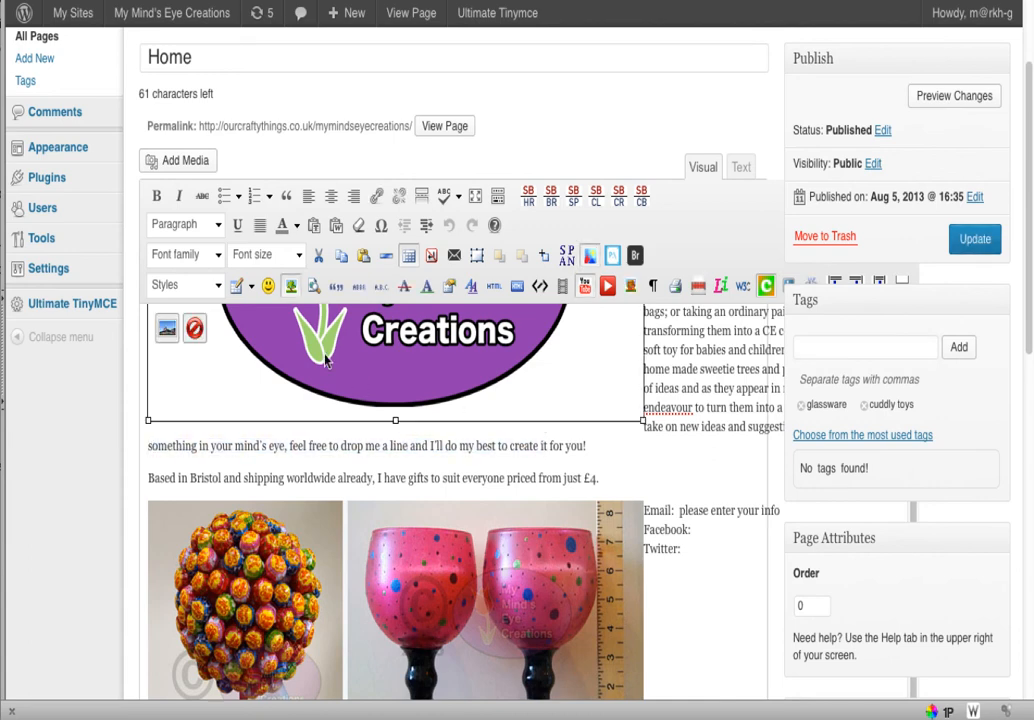
pyautogui.moveTo(52, 154)
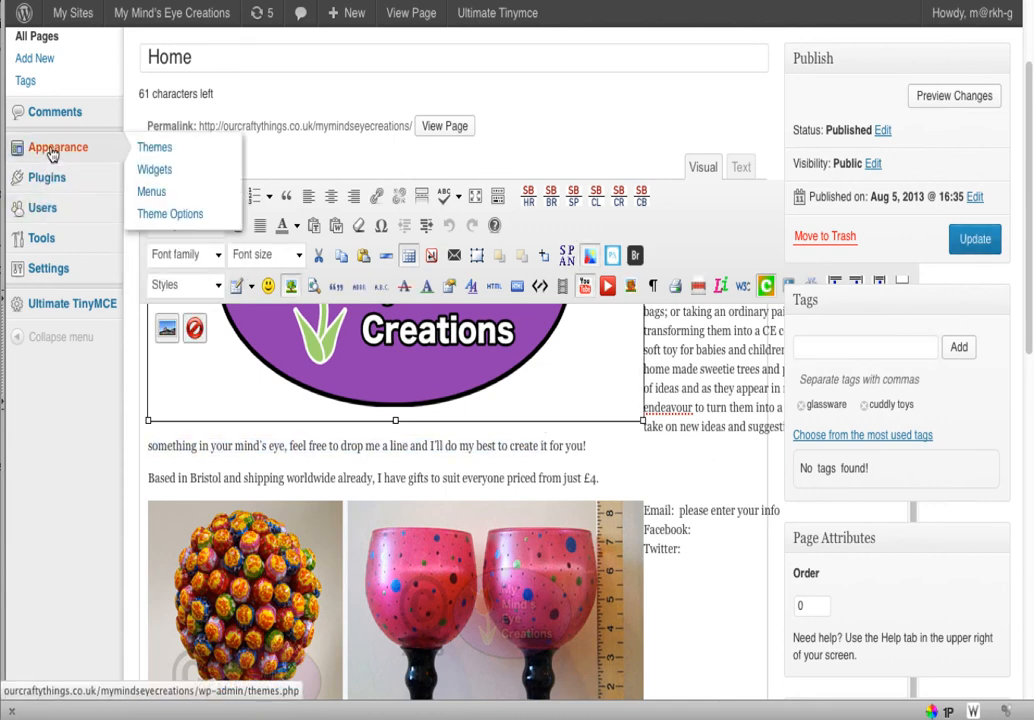
pyautogui.moveTo(42, 268)
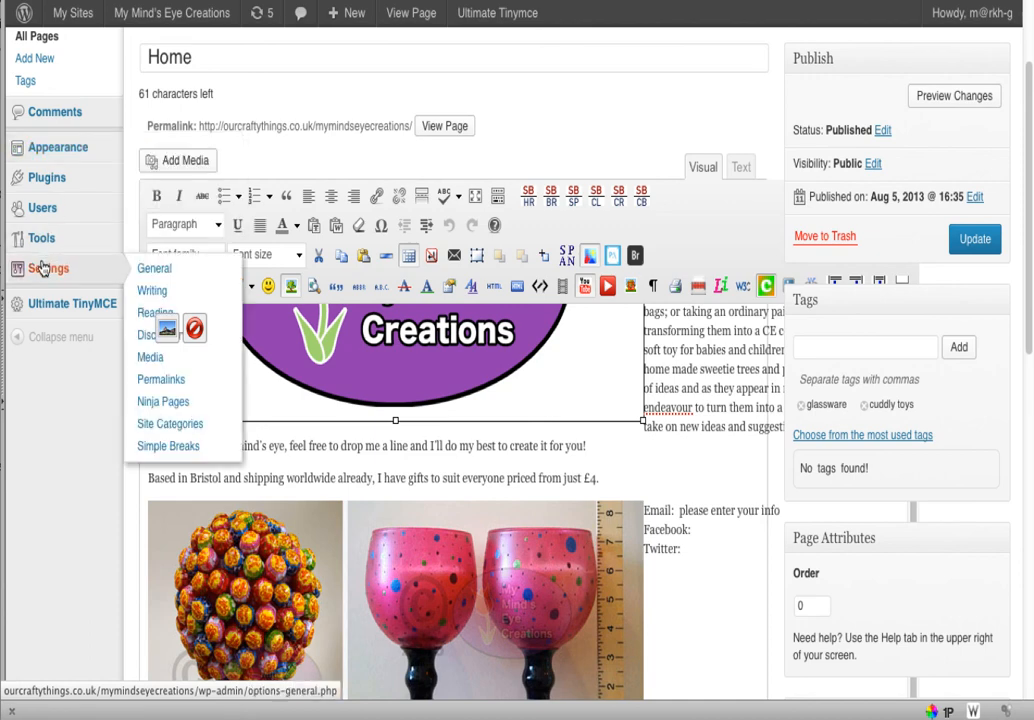
# On Reading Settings, try 'Allow search engines', then restore 'Only registered users' visibility
pyautogui.click(139, 322)
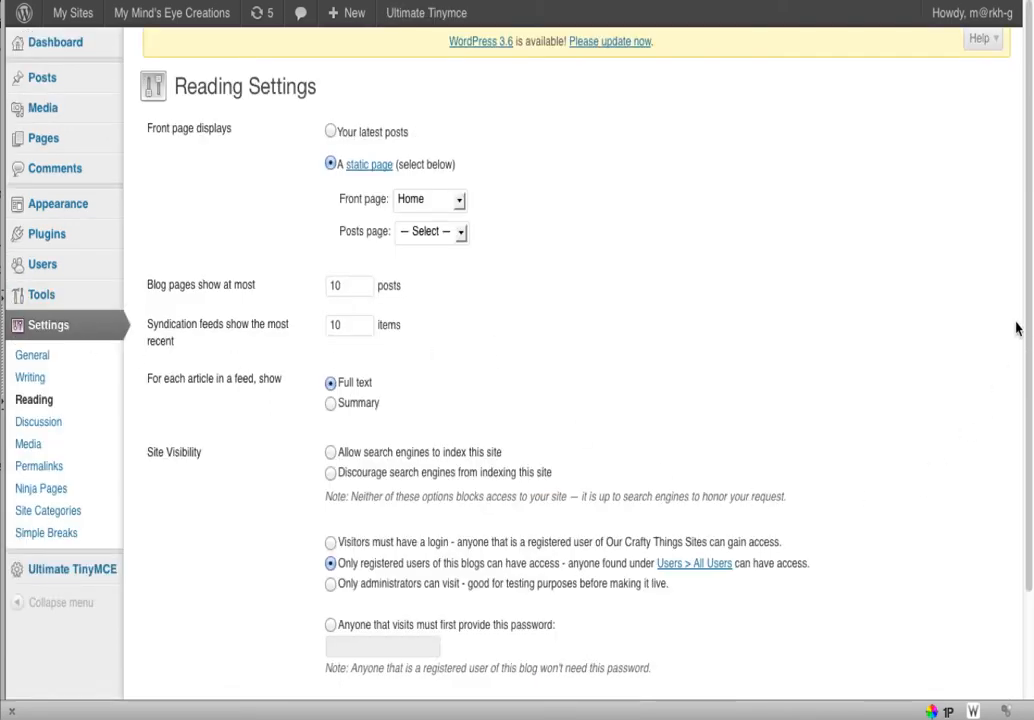
pyautogui.scroll(-3, 1029, 342)
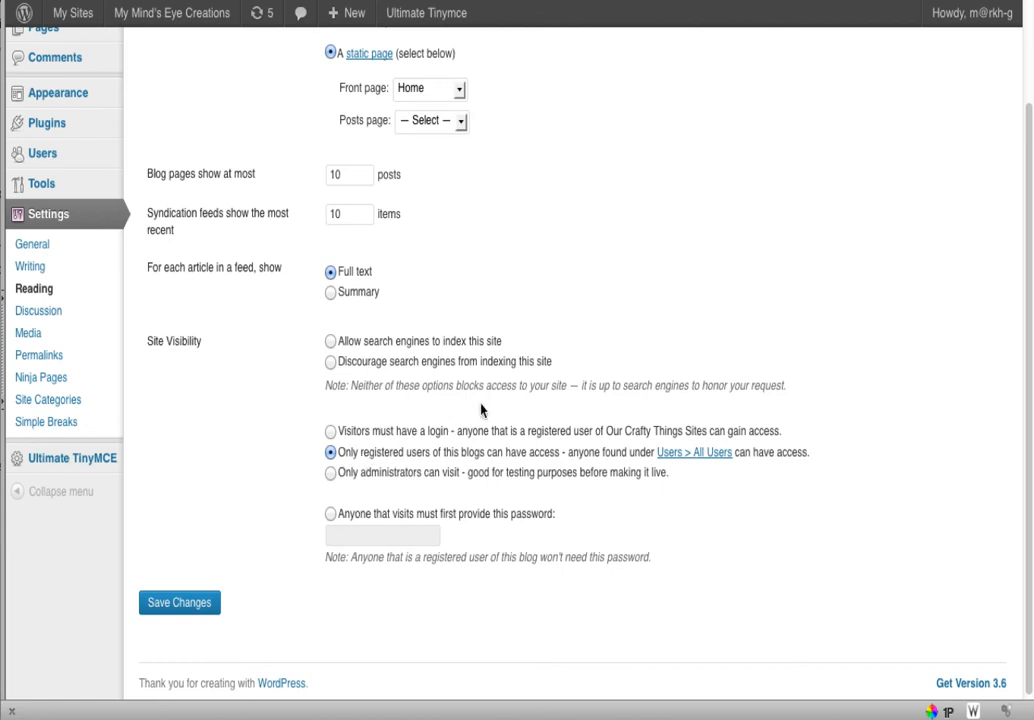
pyautogui.click(332, 342)
pyautogui.click(330, 452)
pyautogui.scroll(3, 1027, 447)
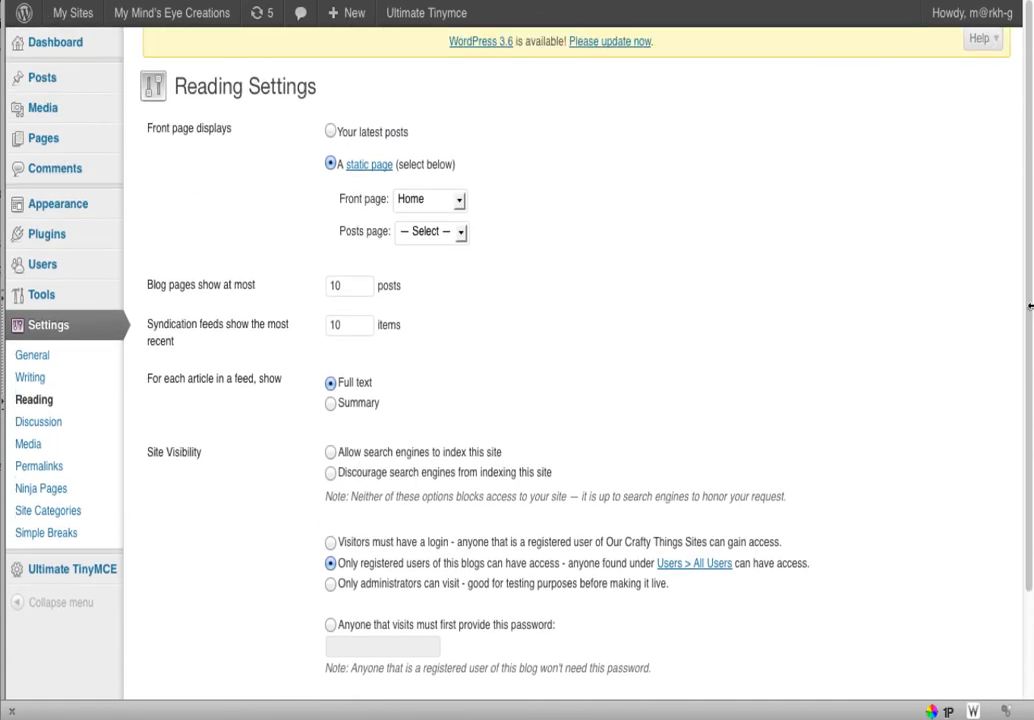